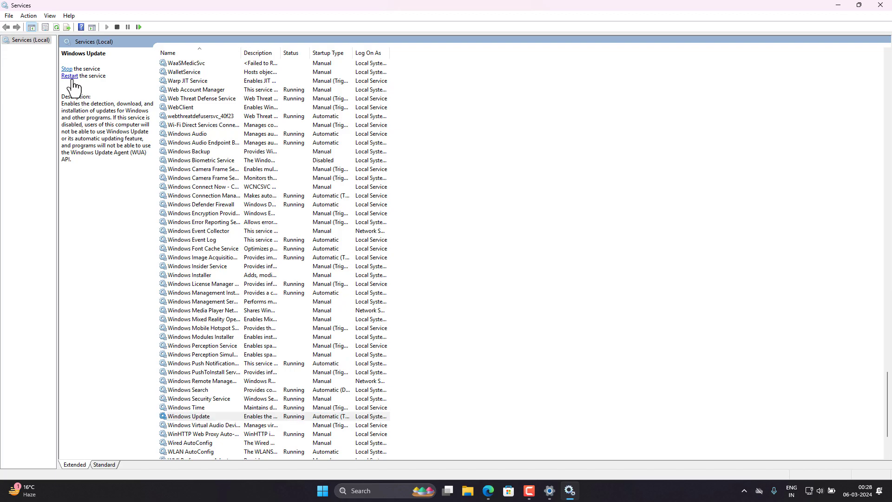
# - Close the Services window and open the Windows\SoftwareDistribution\Download folder on drive 24H2 (C:) in File Explorer
pyautogui.moveTo(99, 57); pyautogui.dragTo(353, 161)
pyautogui.click(879, 5)
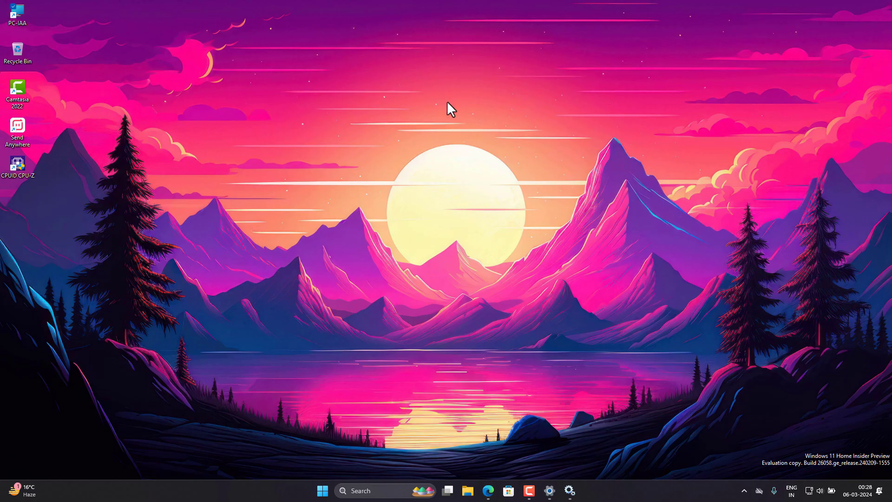
pyautogui.press('super+e')
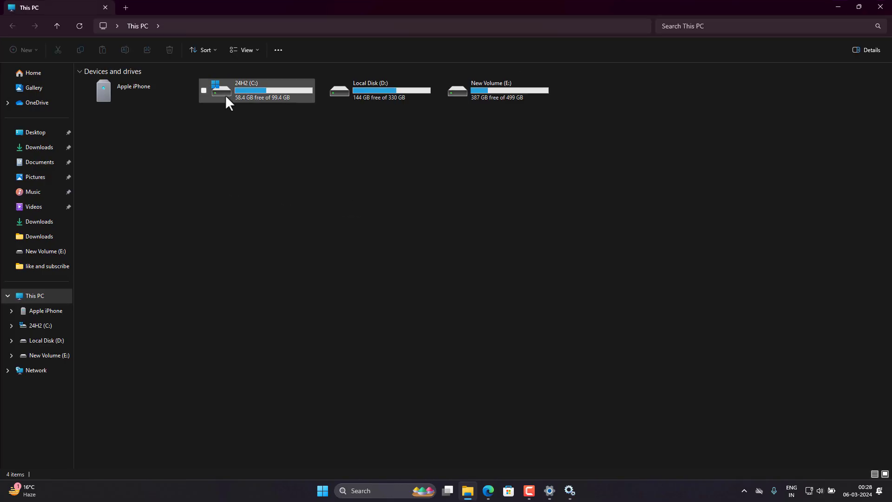
pyautogui.doubleClick(230, 90)
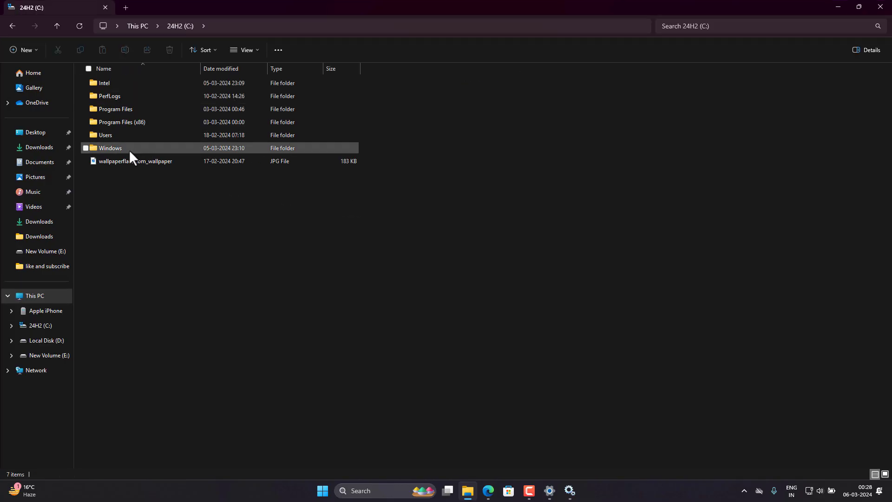
pyautogui.doubleClick(129, 149)
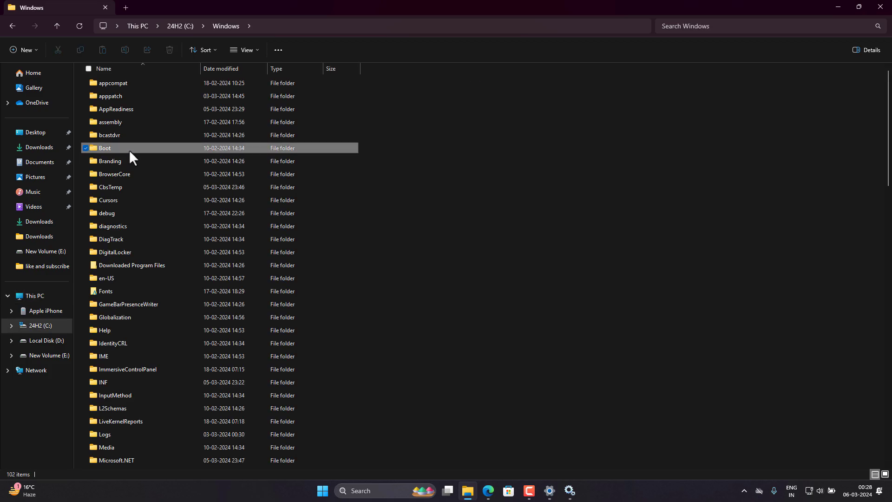
pyautogui.write('so')
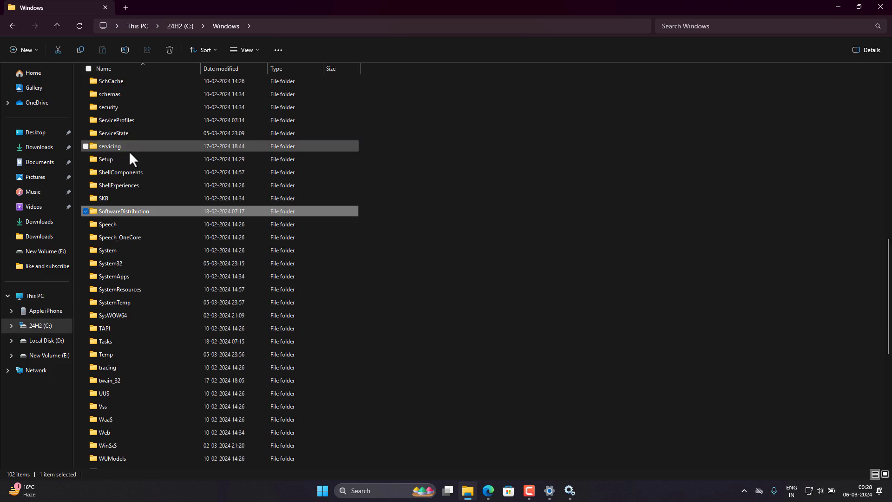
pyautogui.doubleClick(126, 210)
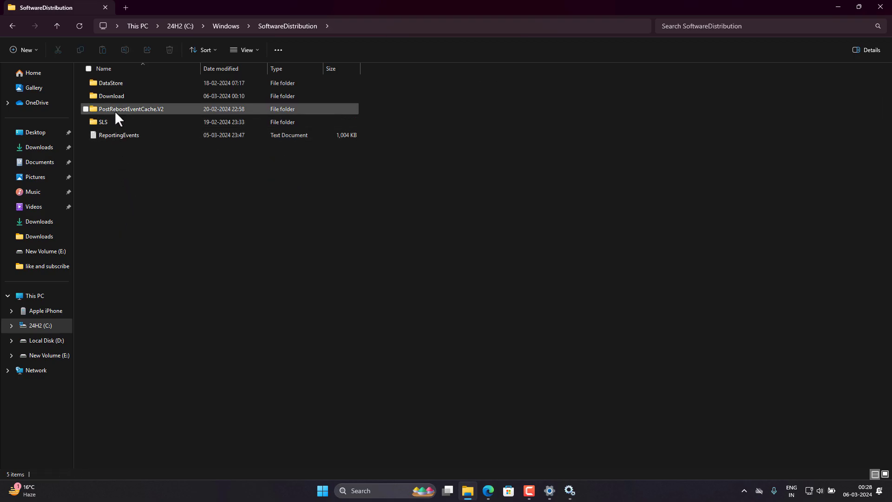
pyautogui.doubleClick(121, 96)
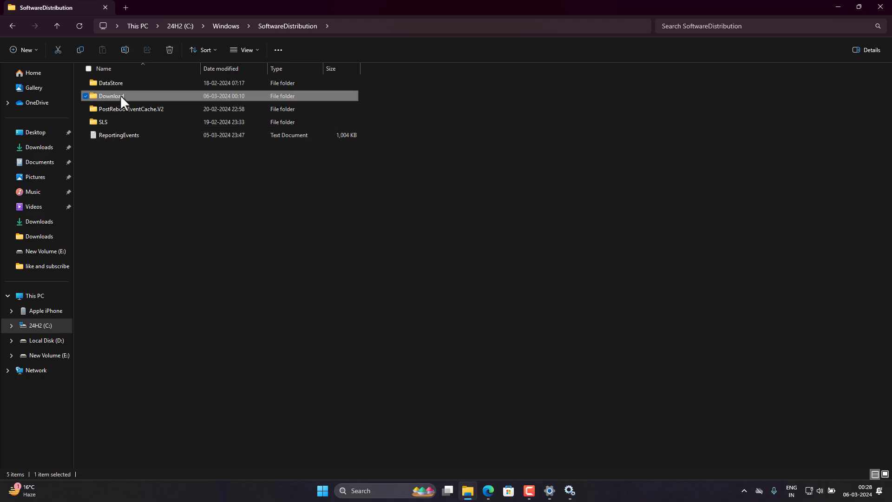
# - Delete everything in the Download folder with administrator permission for all current items, then close the folder and minimize the deletion progress
pyautogui.click(129, 109)
pyautogui.hotkey('ctrl', 'a')
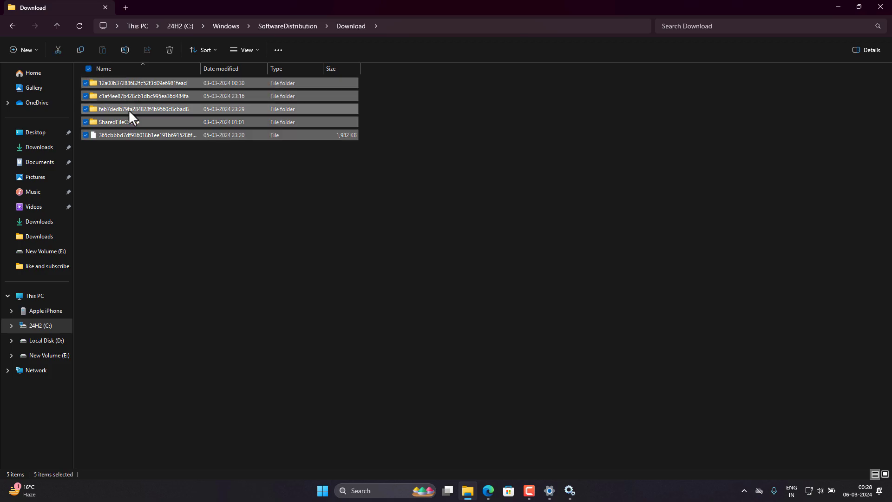
pyautogui.press('Delete')
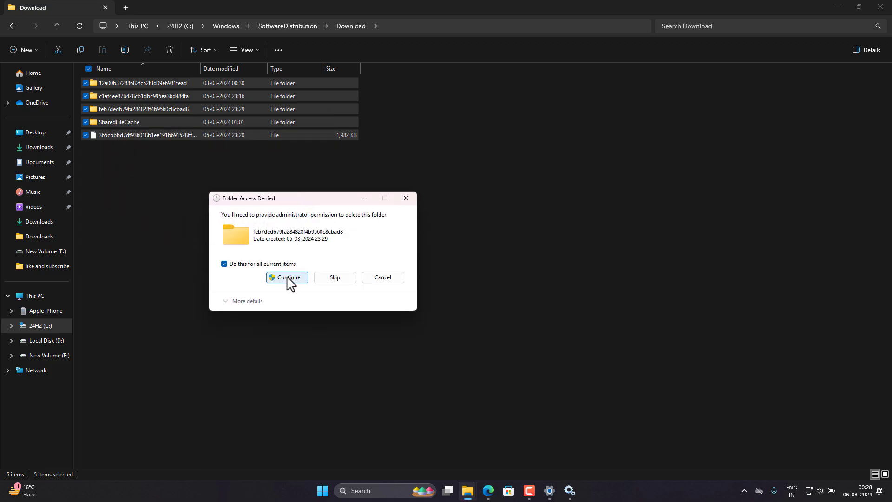
pyautogui.click(288, 277)
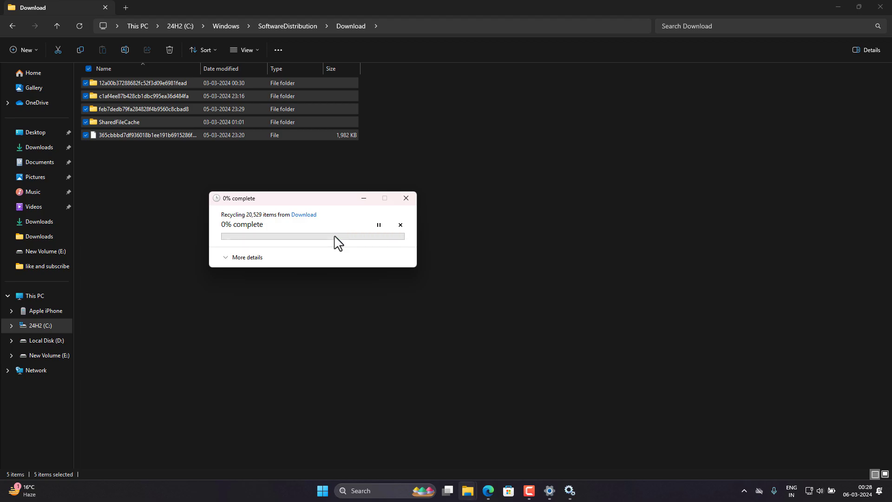
pyautogui.click(880, 6)
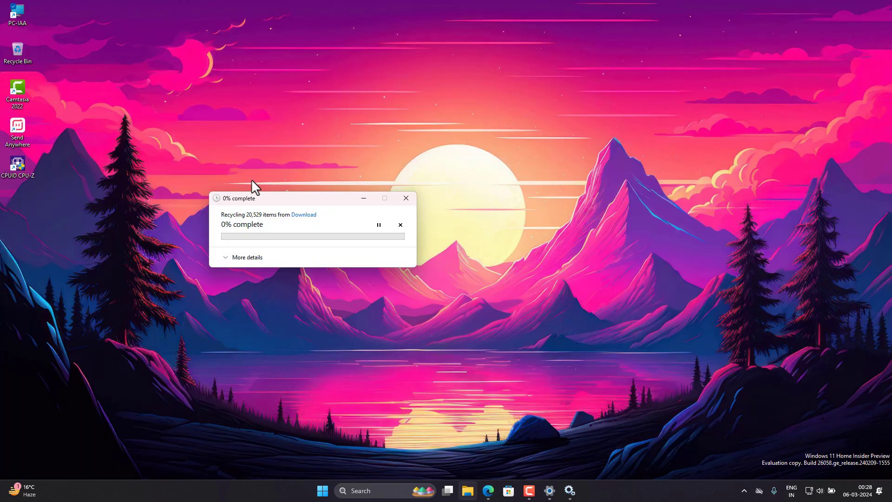
pyautogui.click(367, 198)
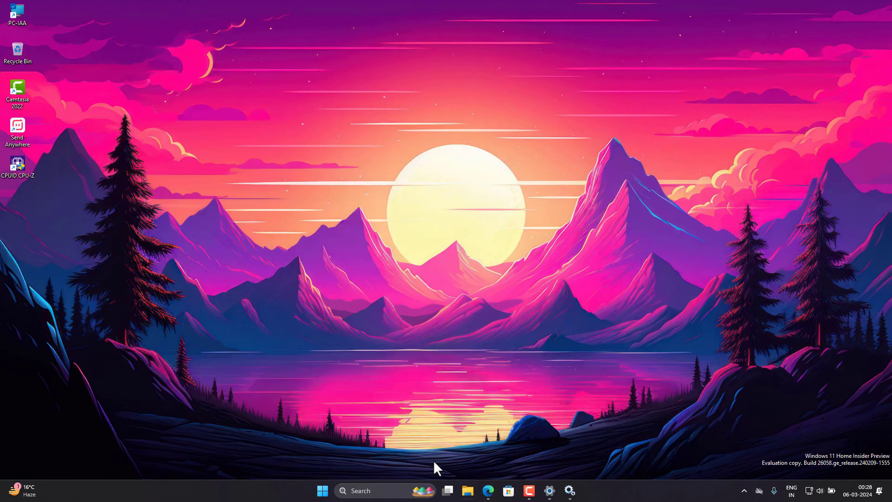
# - Find and open Disk Cleanup through Windows search and scan drive 24H2 (C:)
pyautogui.click(395, 490)
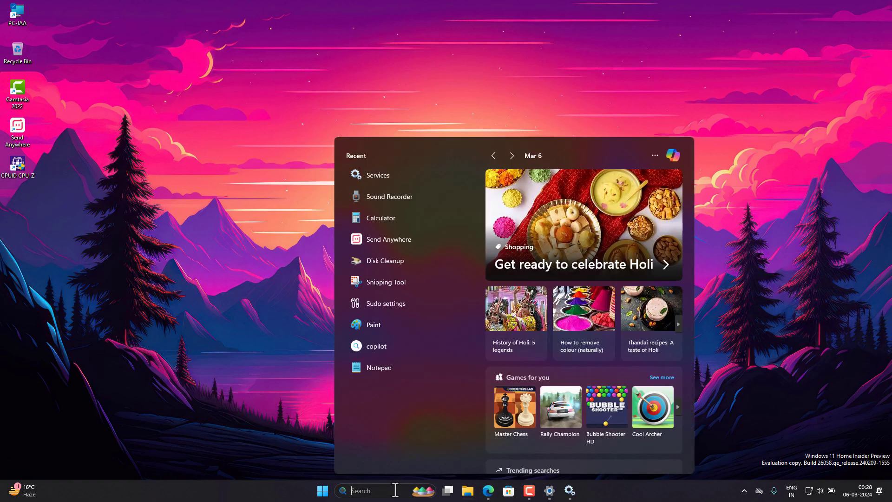
pyautogui.write('di')
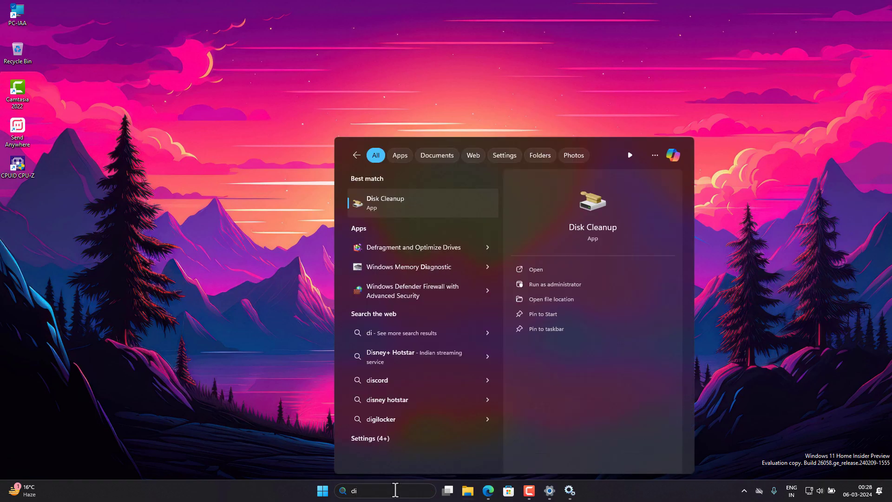
pyautogui.click(398, 208)
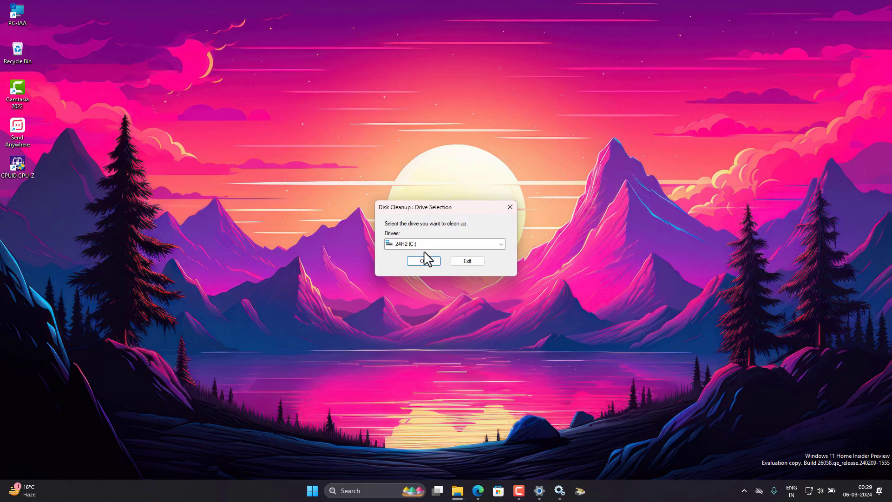
pyautogui.click(428, 247)
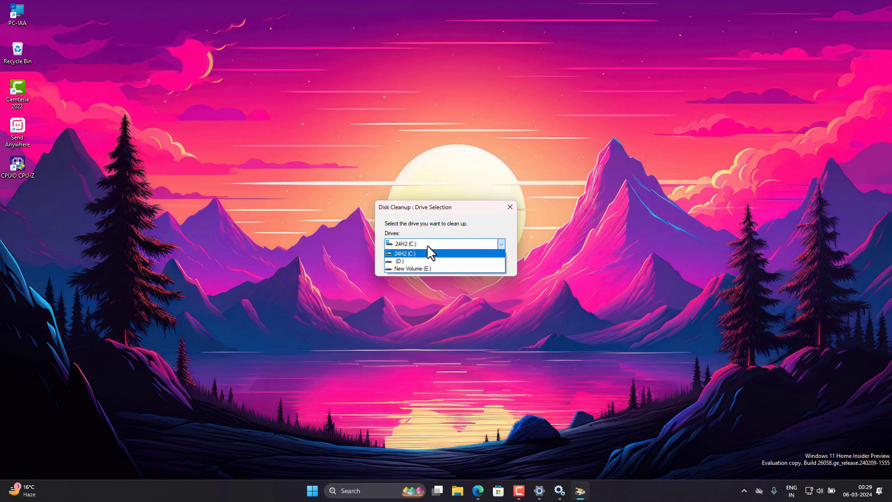
pyautogui.click(427, 246)
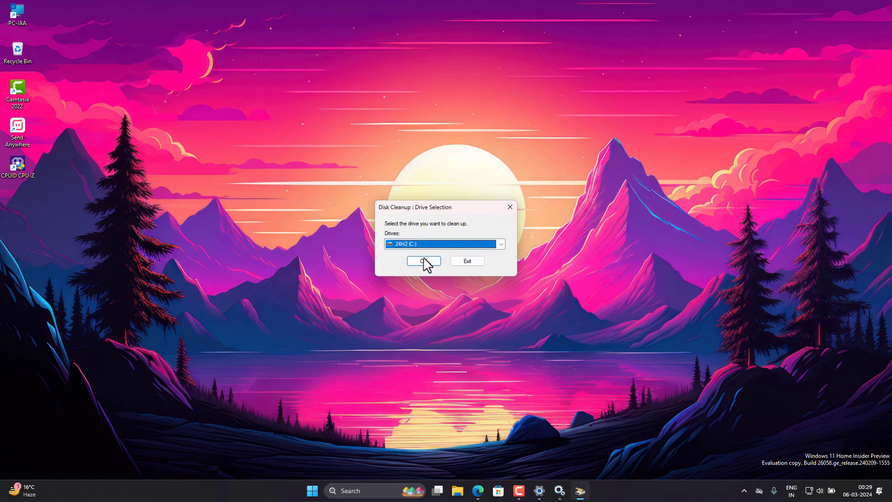
pyautogui.click(424, 261)
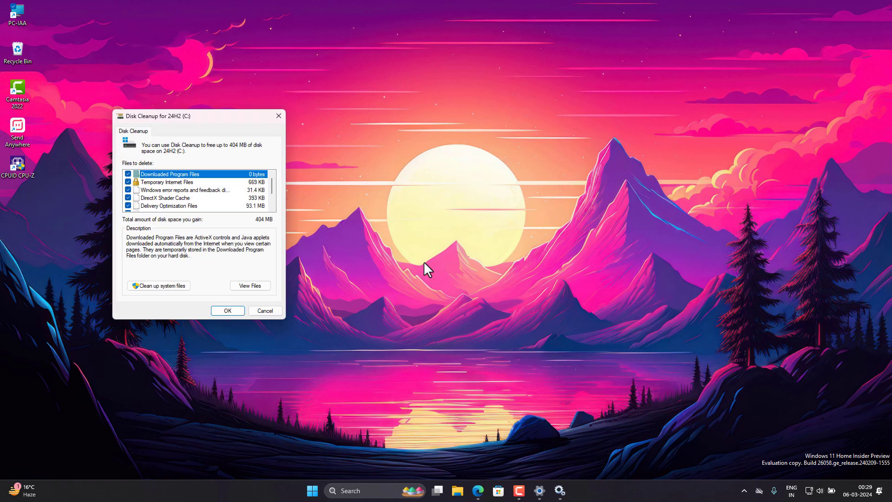
# - Review the list of files to delete, switch to cleaning up system files and rescan drive 24H2 (C:)
pyautogui.scroll(-1, 395, 237)
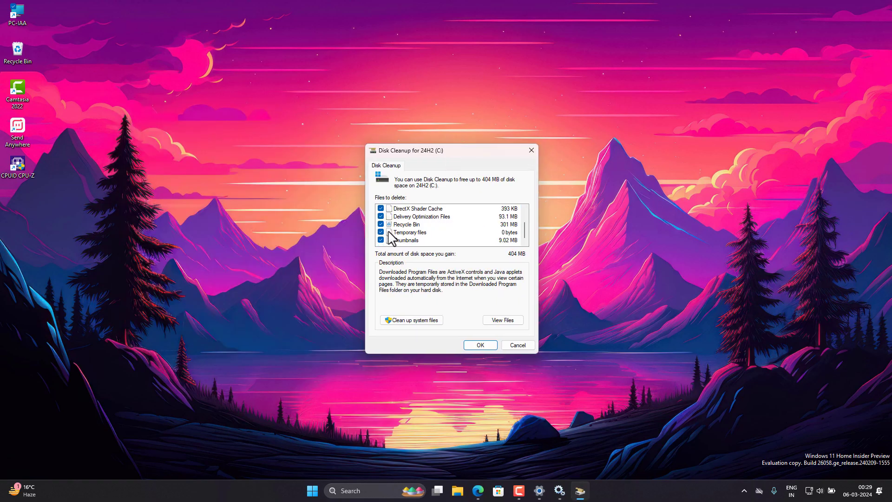
pyautogui.scroll(1, 405, 242)
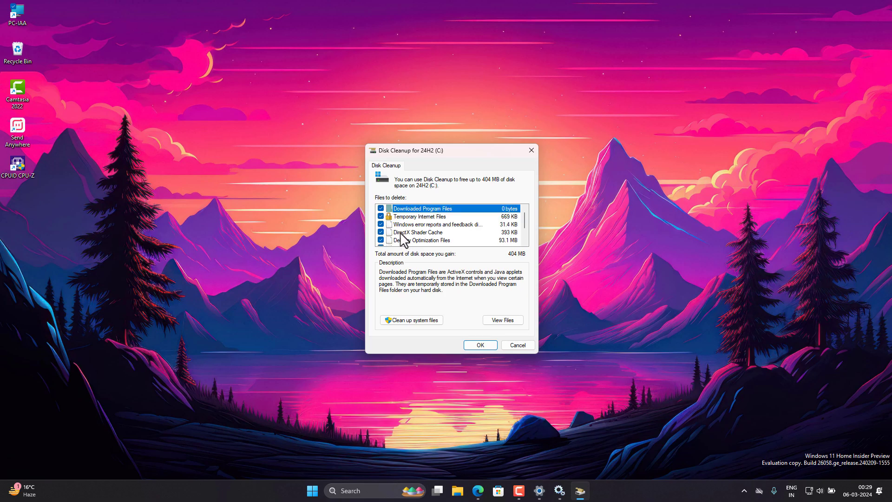
pyautogui.scroll(-1, 407, 242)
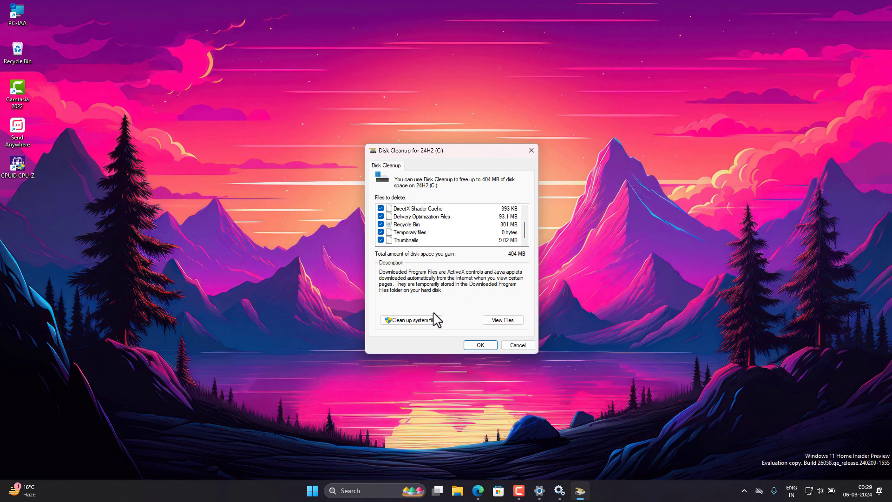
pyautogui.click(412, 324)
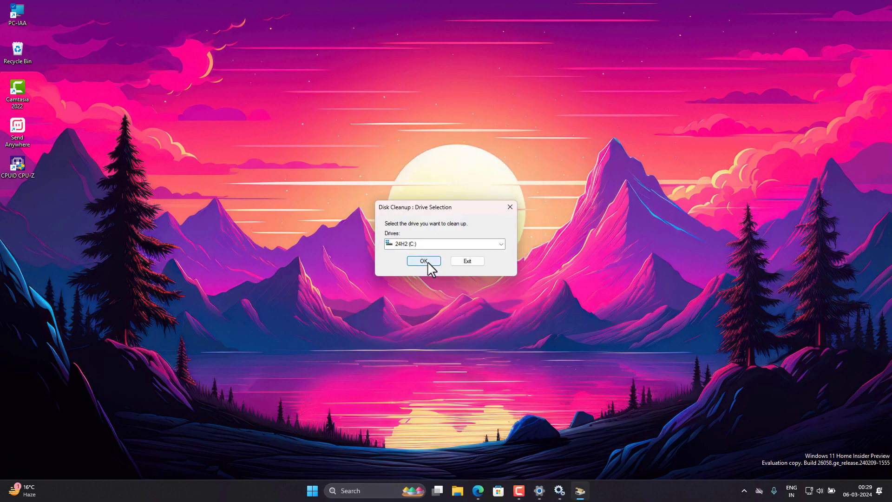
pyautogui.click(436, 244)
pyautogui.click(439, 253)
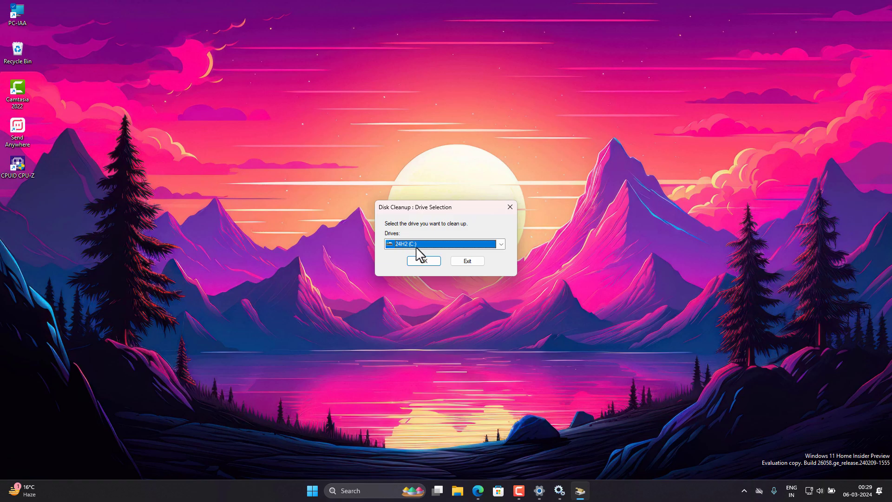
pyautogui.click(424, 263)
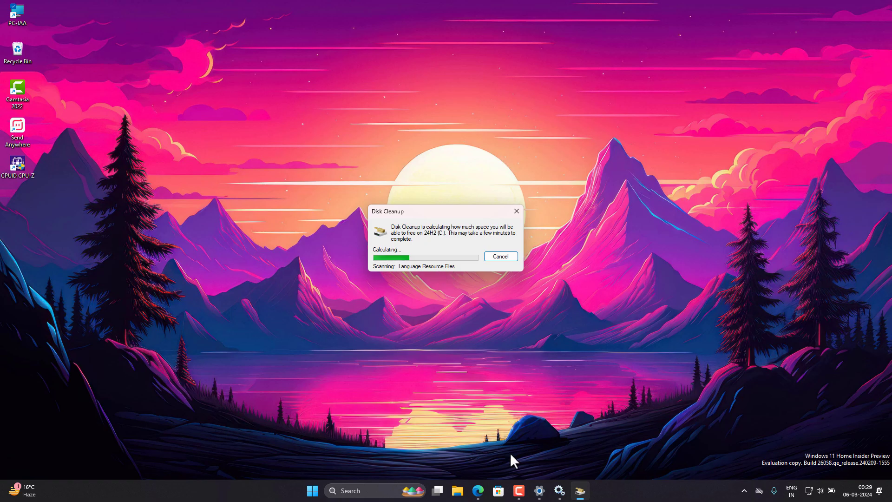
# - Check the install error code of the failed cumulative update in Windows Update settings, then minimize Settings
pyautogui.click(538, 490)
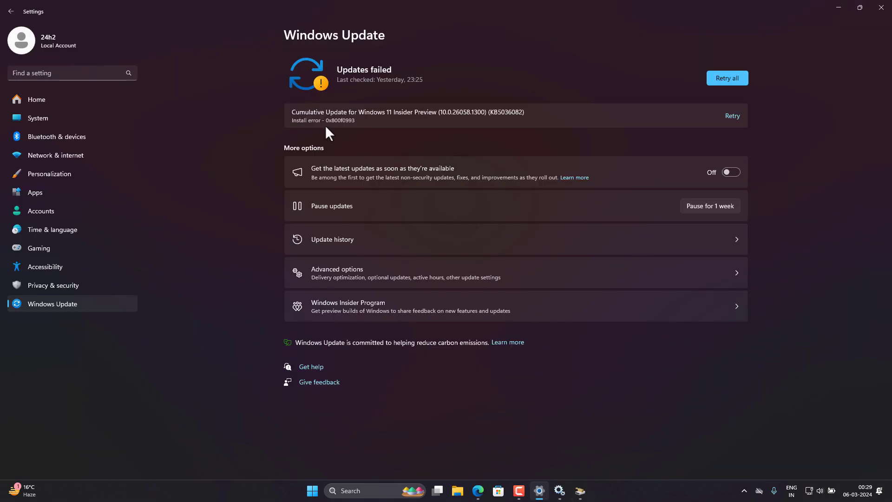
pyautogui.moveTo(298, 123); pyautogui.dragTo(342, 124)
pyautogui.click(839, 7)
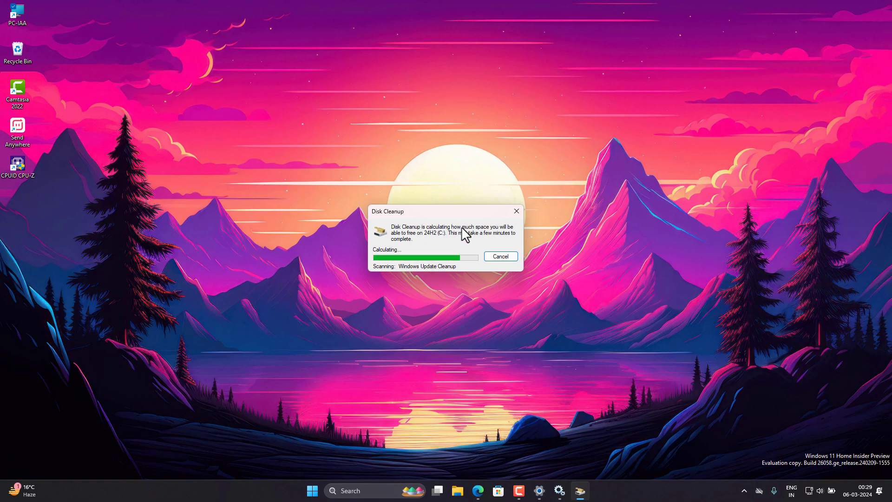
pyautogui.moveTo(460, 213)
pyautogui.mouseDown()
pyautogui.moveTo(436, 226)
pyautogui.moveTo(452, 214)
pyautogui.mouseUp()
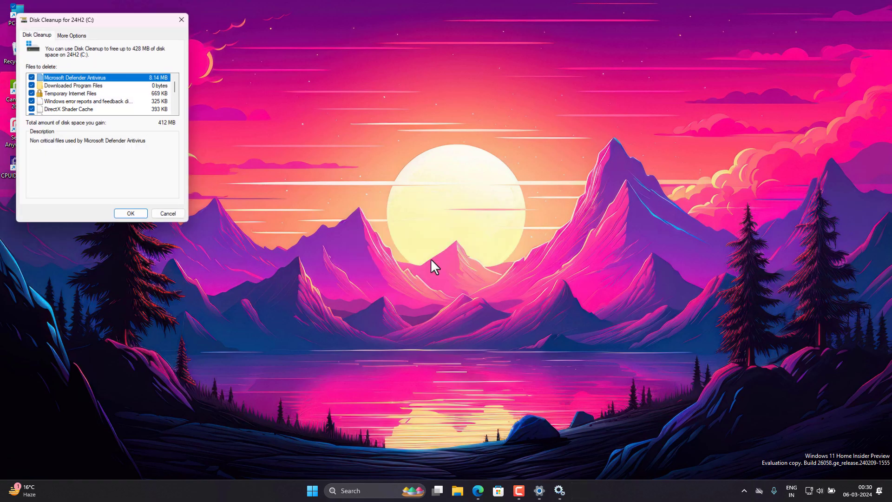
# - Add Temporary Windows installation files to the cleanup selection and permanently delete all the selected files
pyautogui.moveTo(102, 21); pyautogui.dragTo(414, 107)
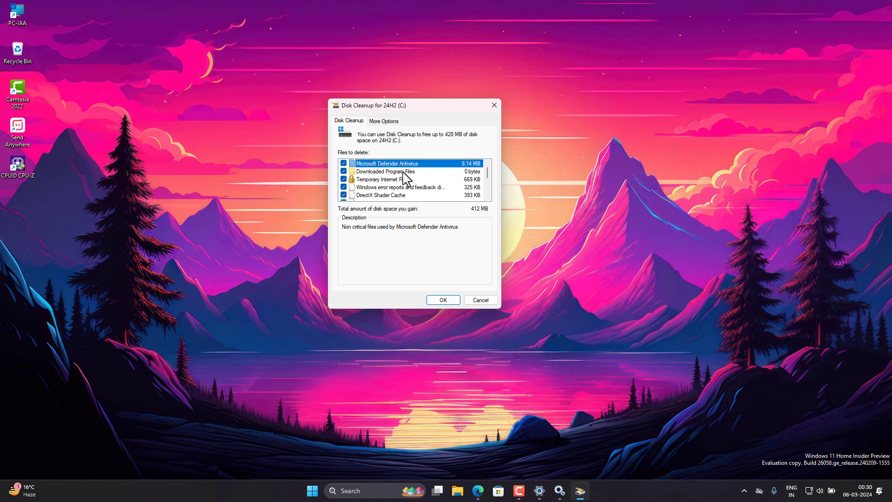
pyautogui.scroll(-2, 404, 177)
pyautogui.scroll(2, 392, 188)
pyautogui.scroll(-2, 372, 184)
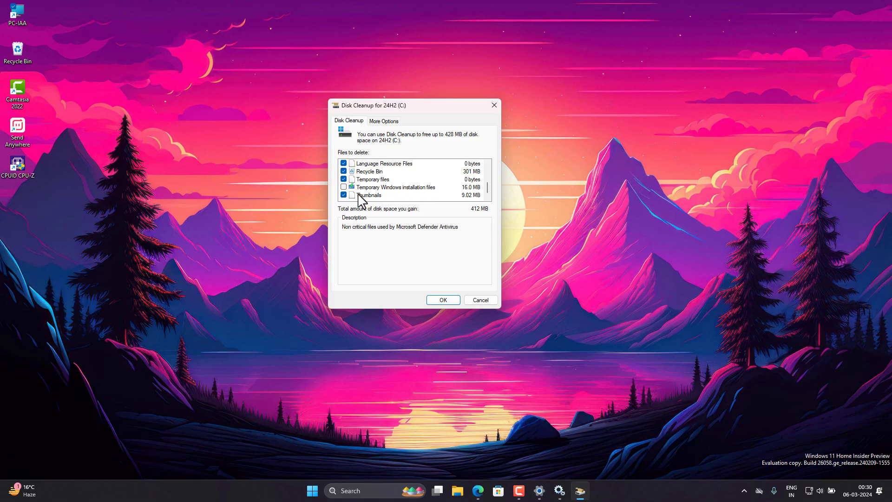
pyautogui.click(343, 187)
pyautogui.click(445, 299)
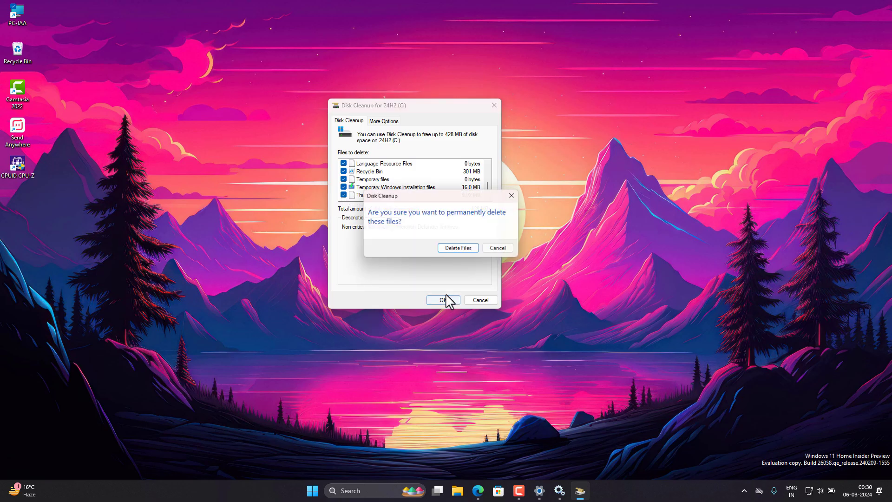
pyautogui.click(461, 251)
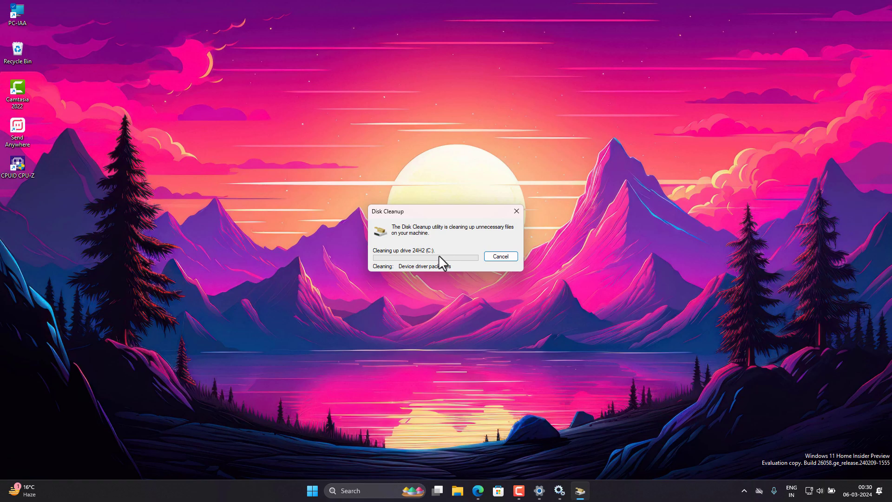
pyautogui.moveTo(444, 211); pyautogui.dragTo(435, 252)
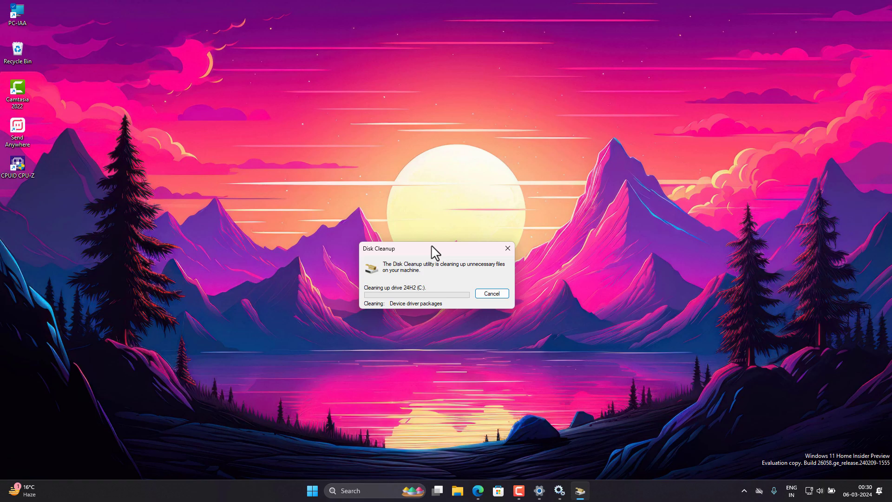
pyautogui.moveTo(437, 255); pyautogui.dragTo(441, 235)
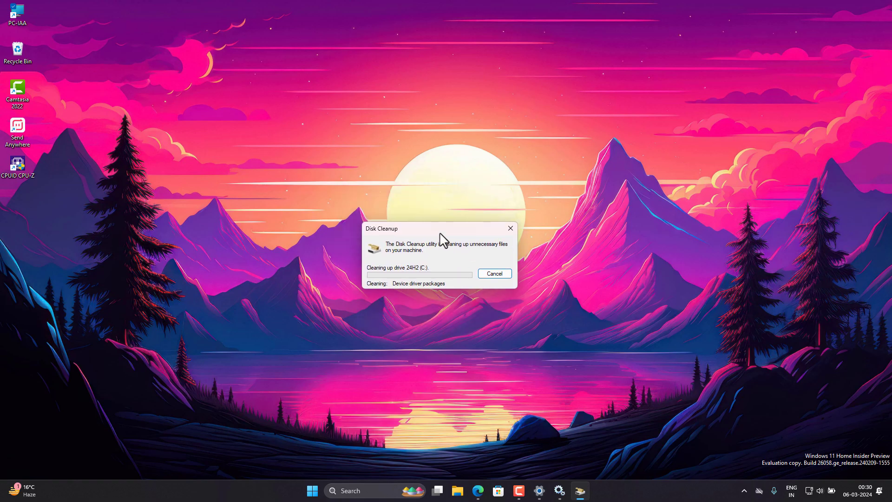
pyautogui.click(481, 490)
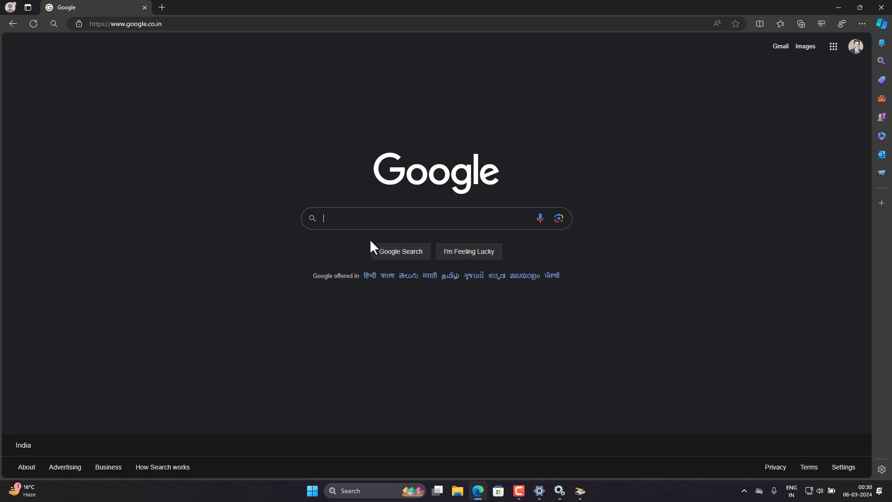
pyautogui.click(582, 498)
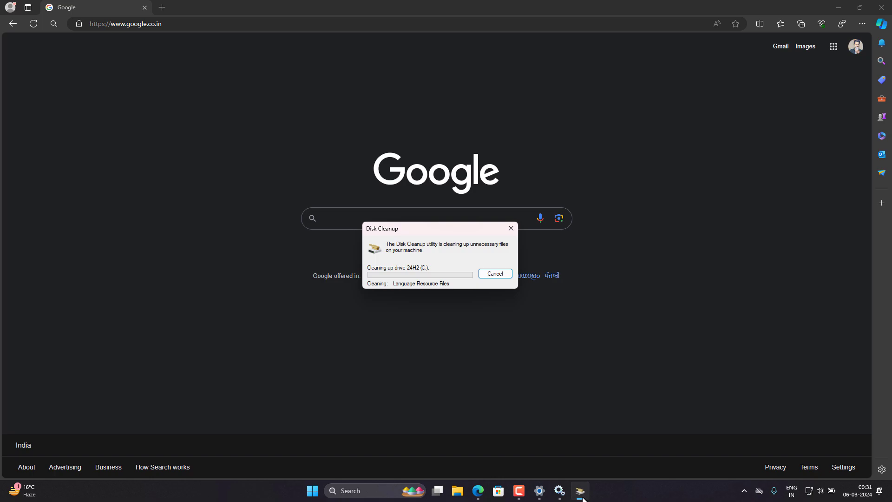
# - Move the Disk Cleanup progress window off the search box and search Google for "windows 11 insider download"
pyautogui.moveTo(379, 224); pyautogui.dragTo(457, 365)
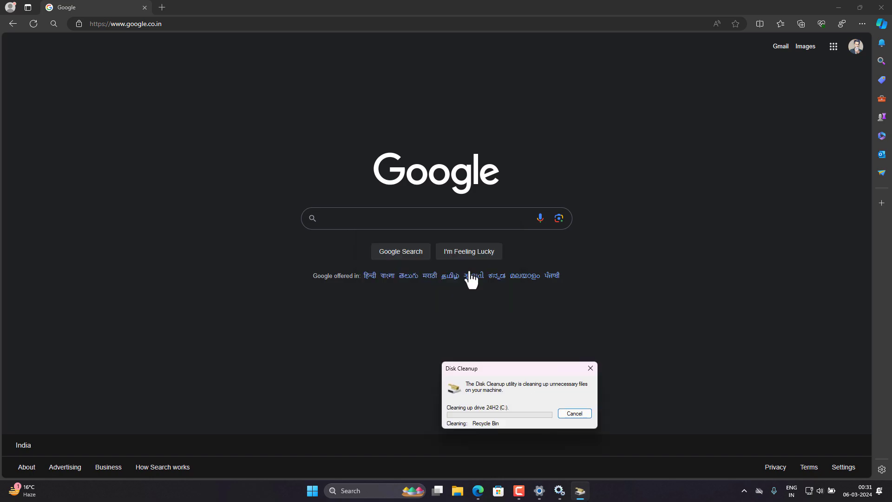
pyautogui.click(411, 217)
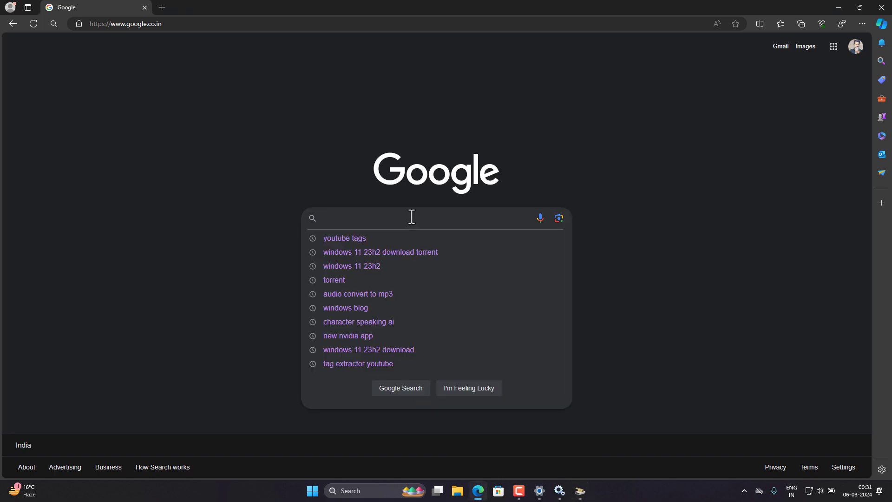
pyautogui.write('win')
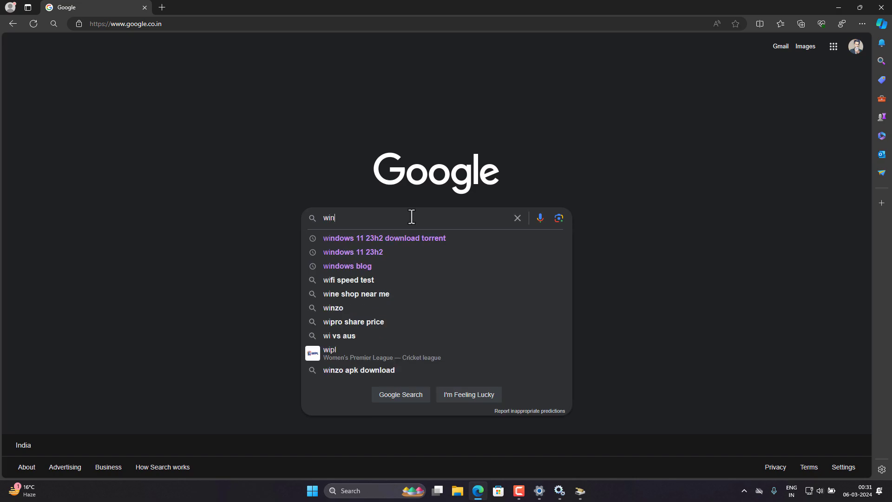
pyautogui.write('dwos 11')
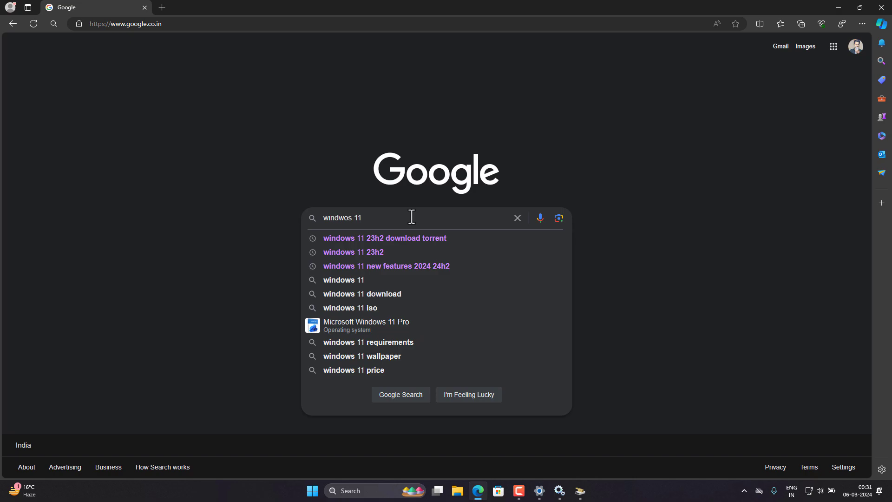
pyautogui.moveTo(352, 219); pyautogui.dragTo(344, 221)
pyautogui.write('ows')
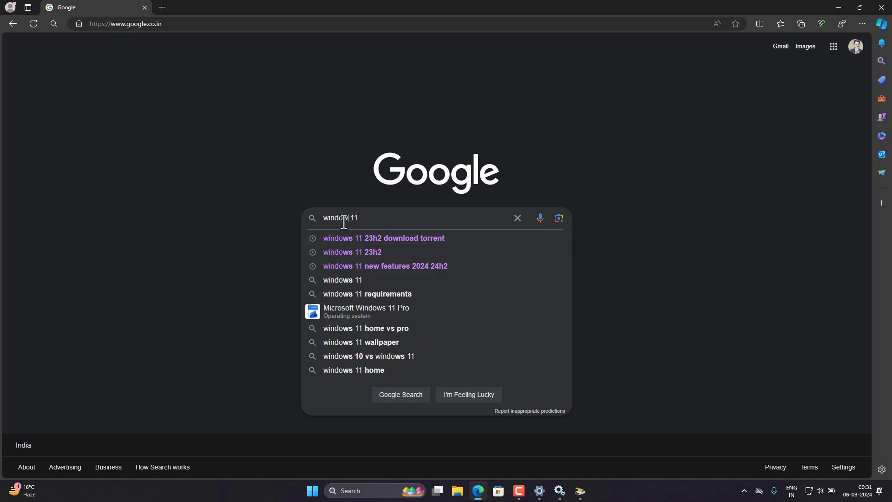
pyautogui.click(375, 218)
pyautogui.write('insider')
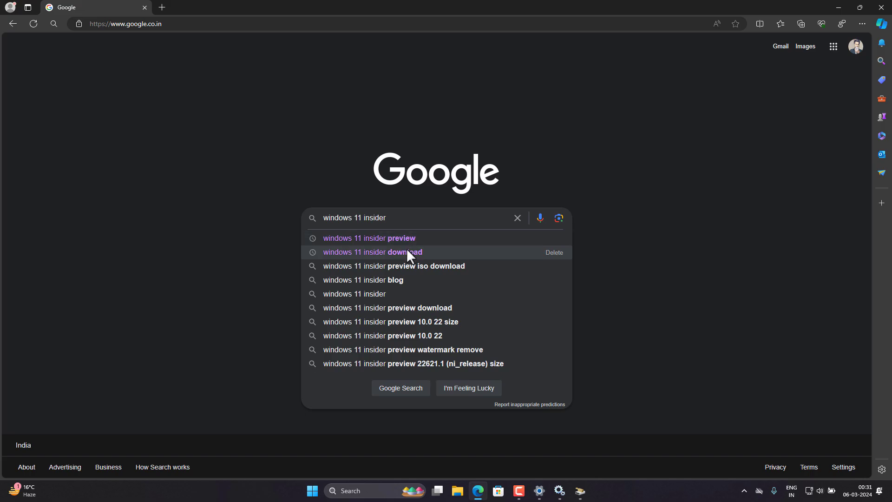
pyautogui.click(407, 251)
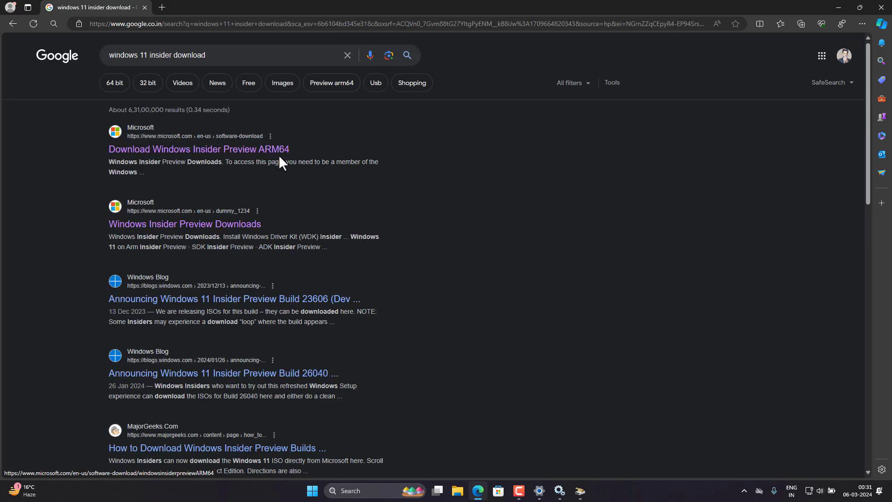
# - Open drive 24H2 (C:) from the desktop's PC shortcut, review its folders and close File Explorer
pyautogui.doubleClick(315, 6)
pyautogui.doubleClick(19, 20)
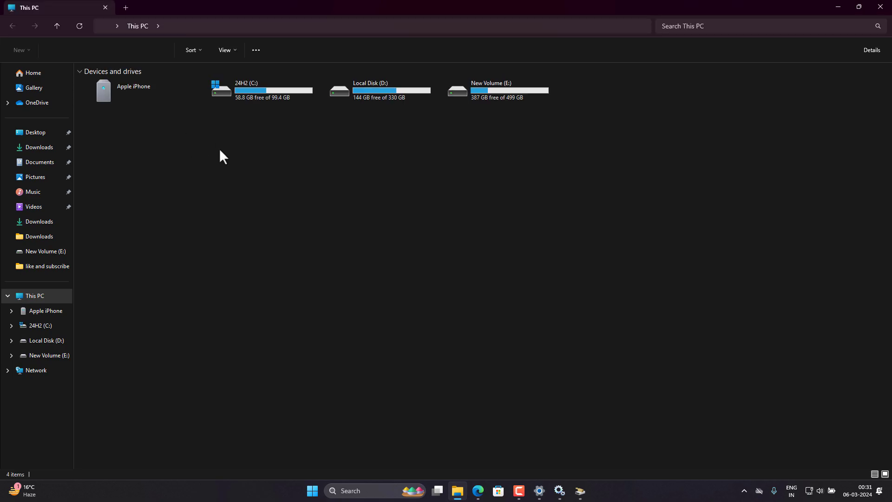
pyautogui.doubleClick(240, 93)
pyautogui.moveTo(236, 240); pyautogui.dragTo(177, 211)
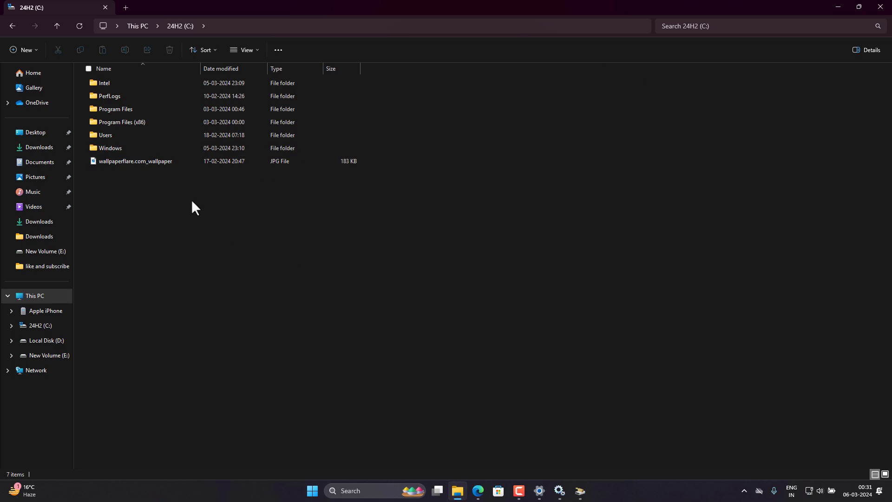
pyautogui.moveTo(192, 199); pyautogui.dragTo(154, 174)
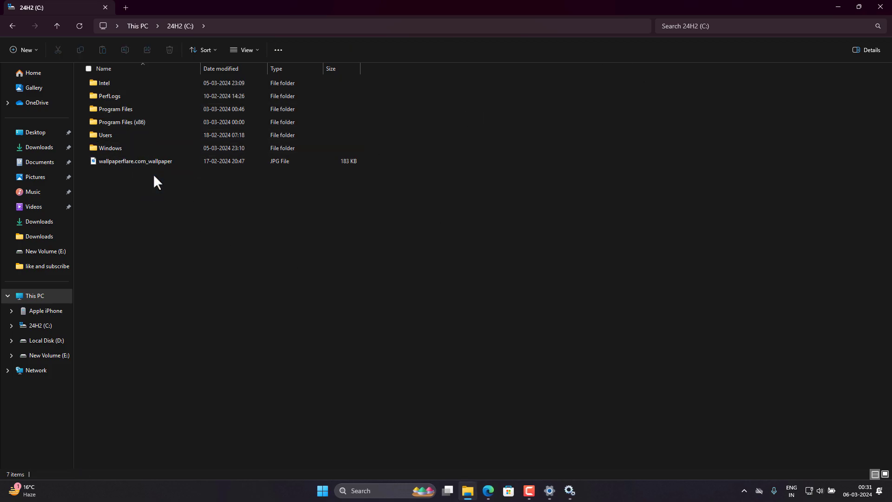
pyautogui.doubleClick(492, 7)
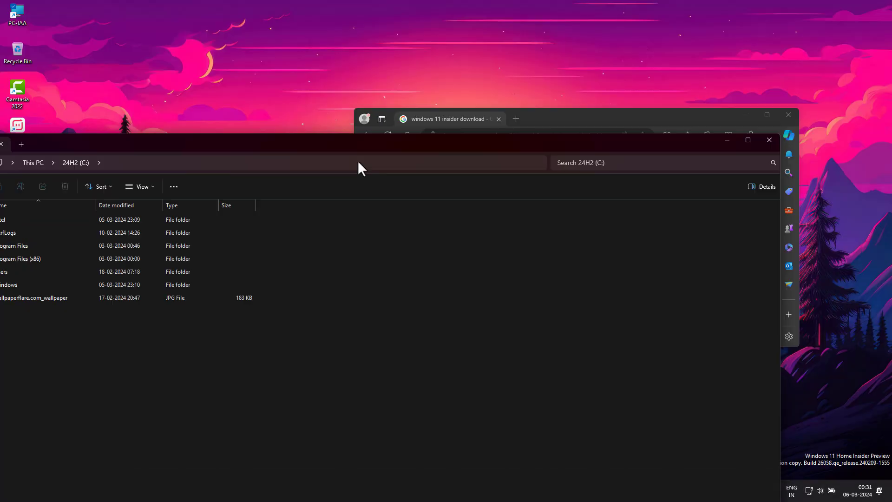
pyautogui.click(744, 192)
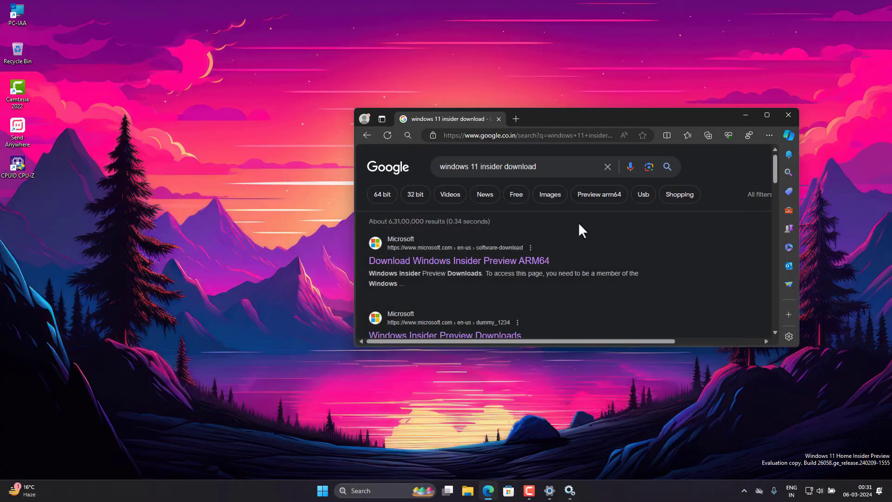
# - Maximize the browser, open the Windows Insider Preview Downloads result and go to the Windows 10/11 Insider Preview page
pyautogui.doubleClick(551, 121)
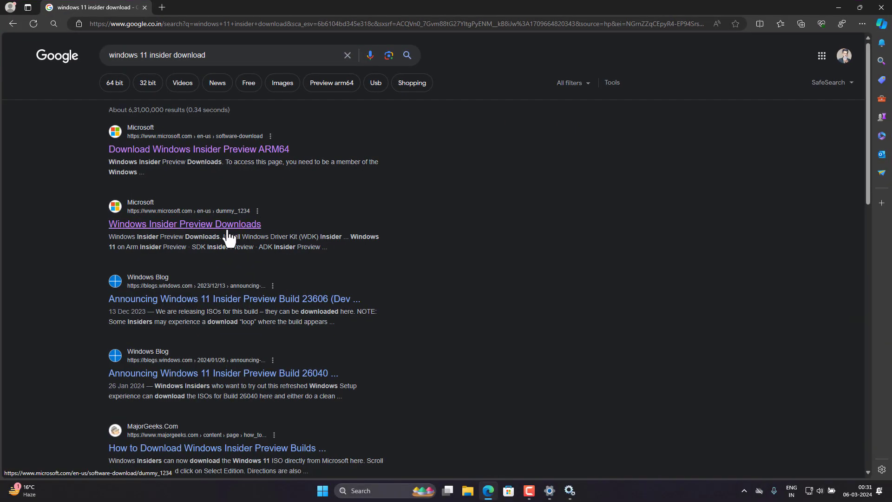
pyautogui.click(229, 224)
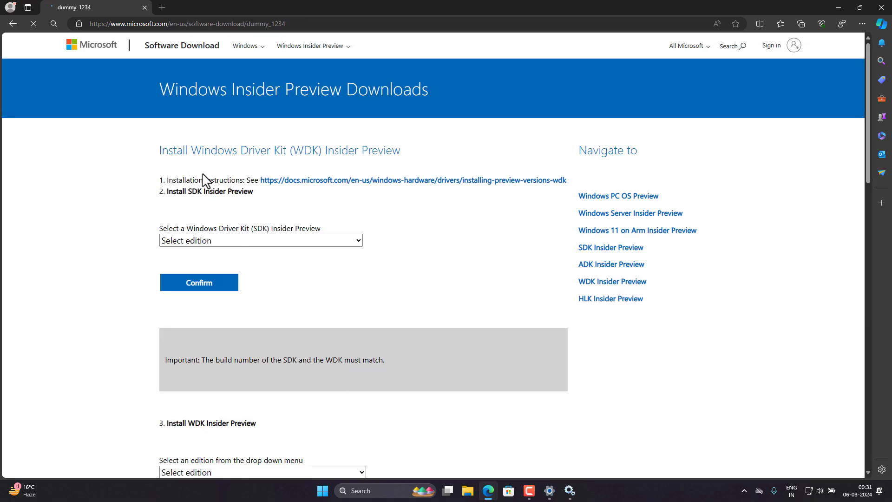
pyautogui.click(317, 52)
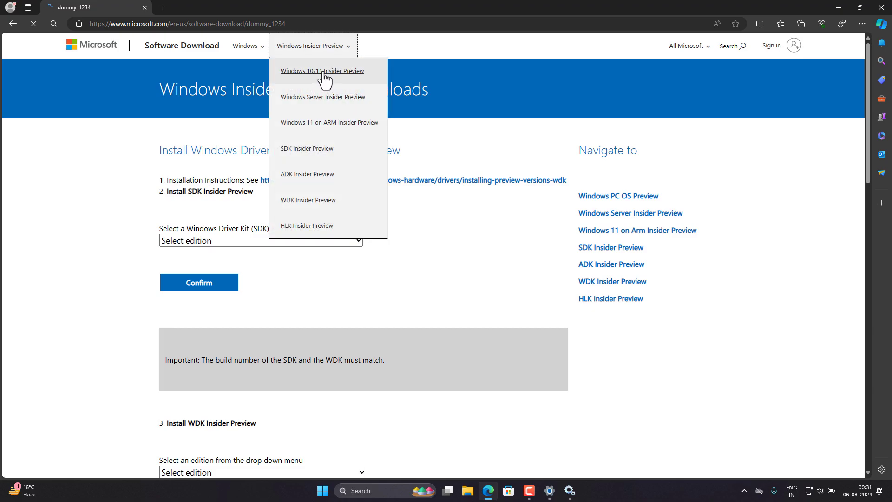
pyautogui.click(323, 74)
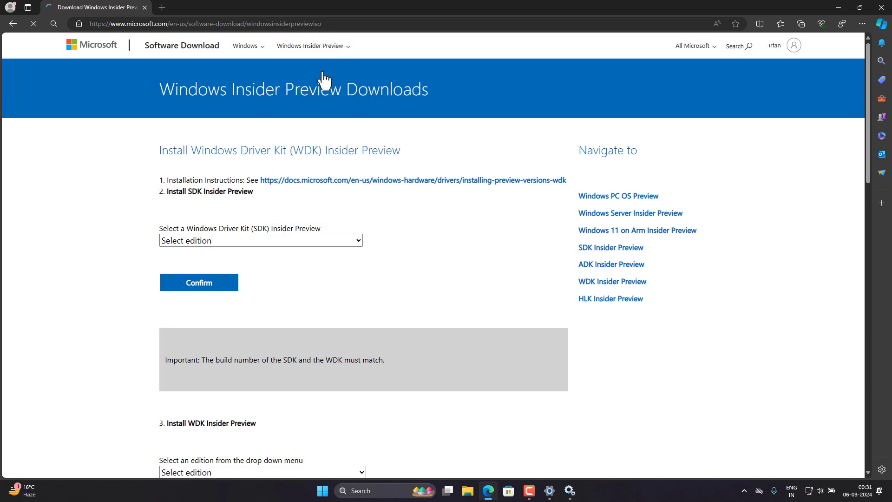
# - Choose Windows 11 Insider Preview (Canary Channel) - Build 26058 as the edition
pyautogui.scroll(-20, 332, 191)
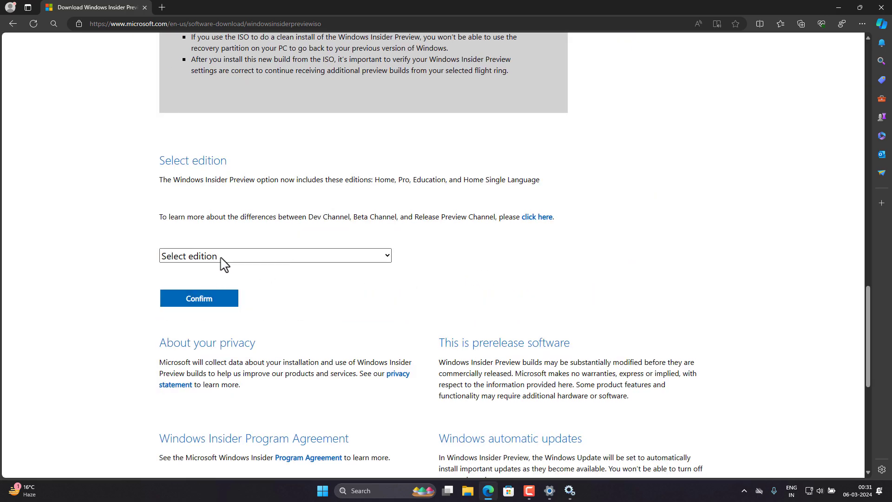
pyautogui.click(248, 258)
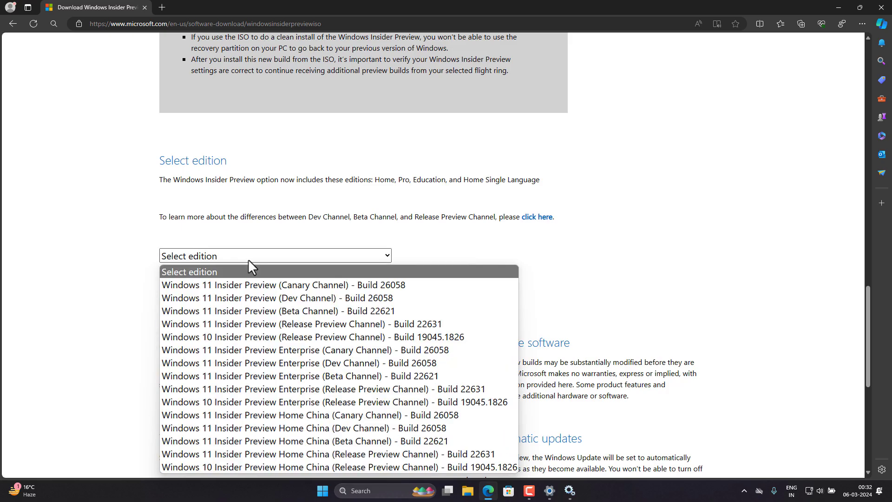
pyautogui.click(368, 287)
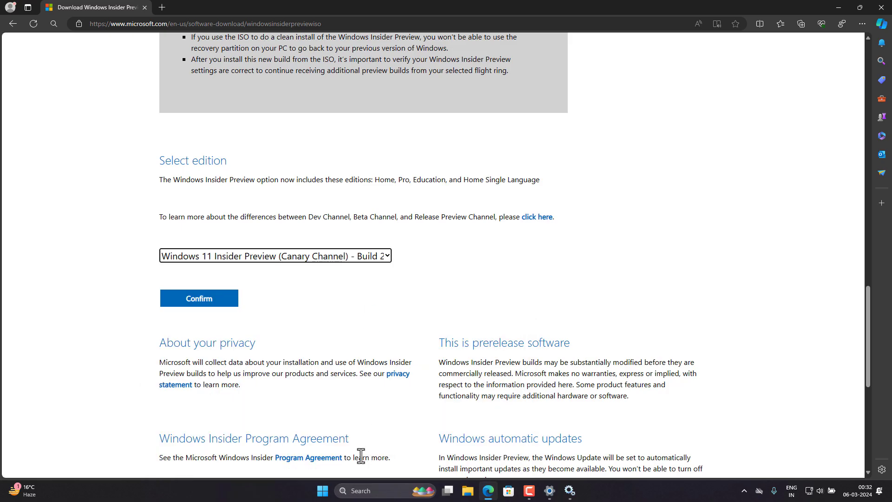
# - Switch to Settings and check the installed Windows version and OS build on the System About page
pyautogui.click(322, 491)
pyautogui.click(550, 490)
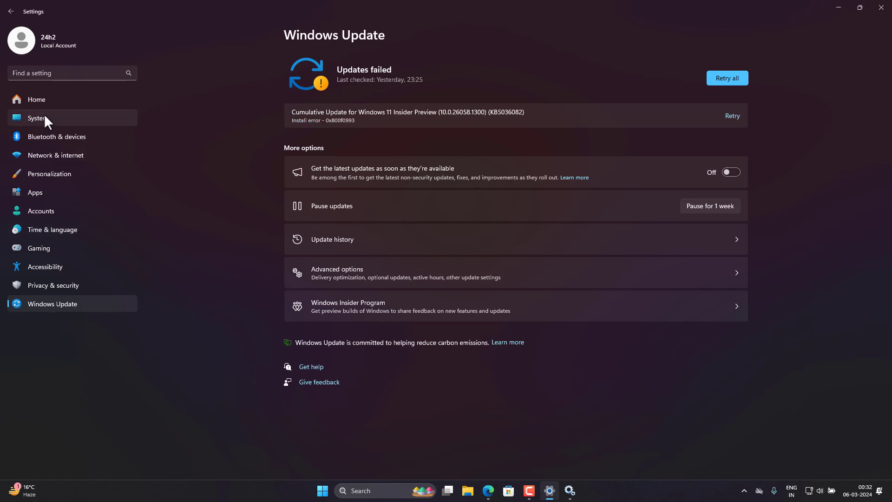
pyautogui.scroll(-5, 422, 256)
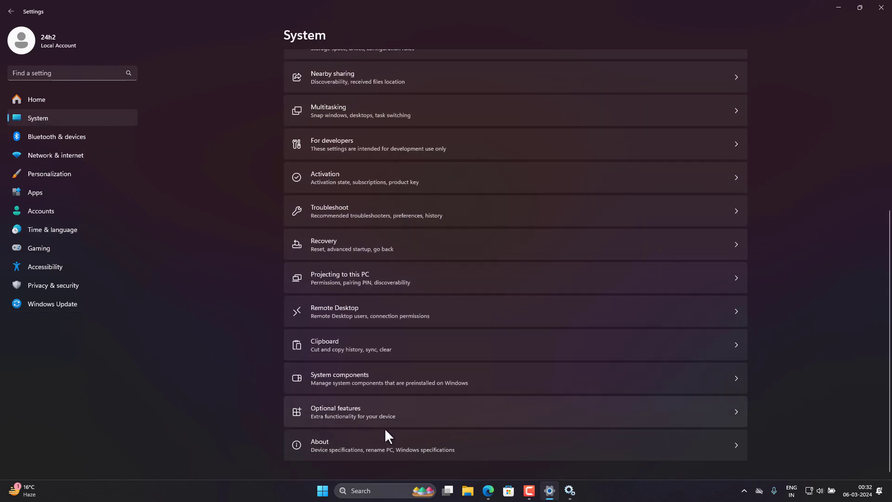
pyautogui.click(381, 441)
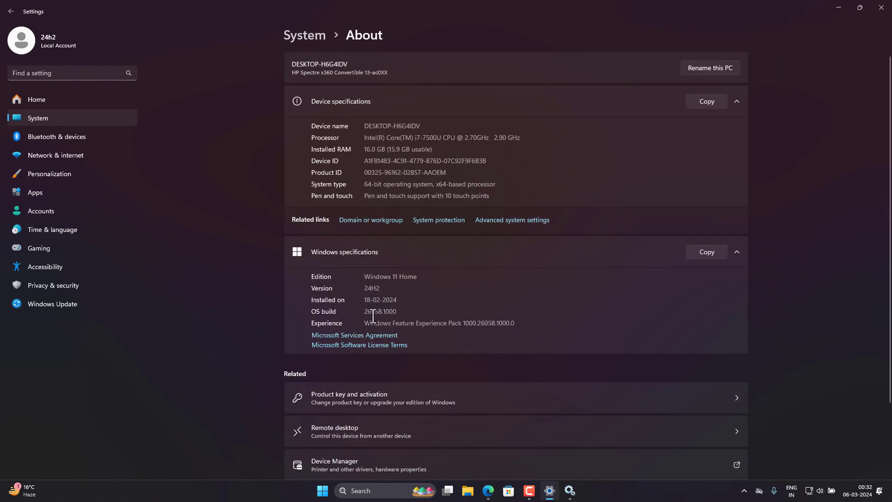
# - Return to Edge, pick Windows 11 Insider Preview (Canary Channel) - Build 26058 again from the editions and confirm it
pyautogui.click(488, 491)
pyautogui.click(379, 256)
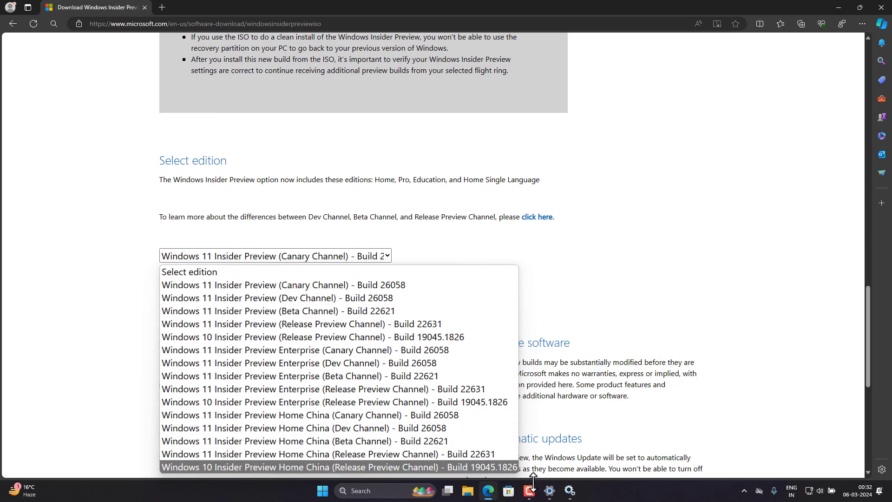
pyautogui.click(549, 491)
pyautogui.click(549, 491)
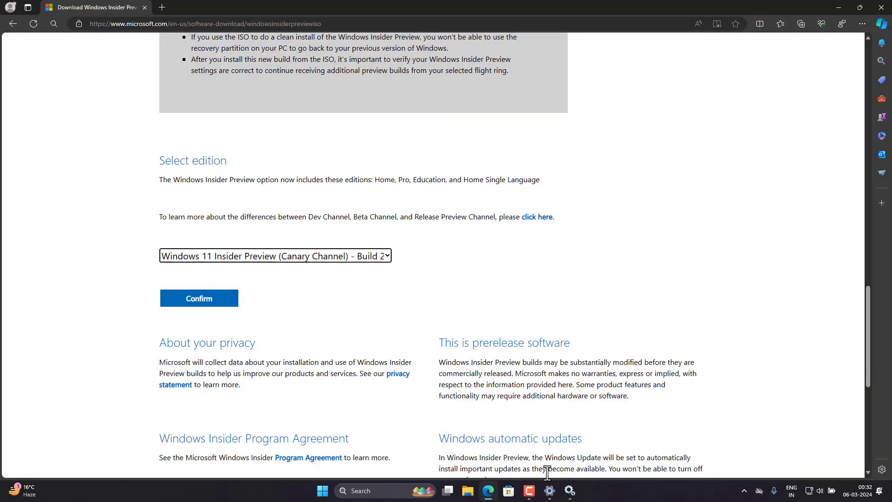
pyautogui.click(374, 258)
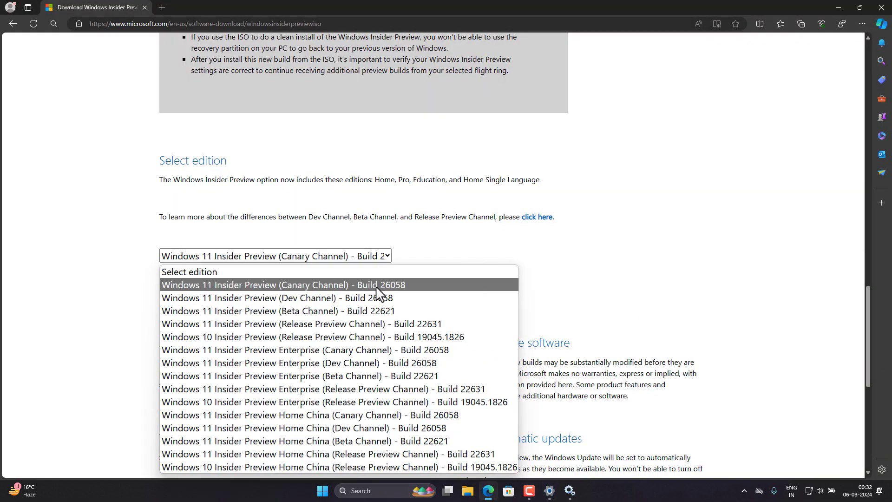
pyautogui.click(377, 289)
pyautogui.click(214, 302)
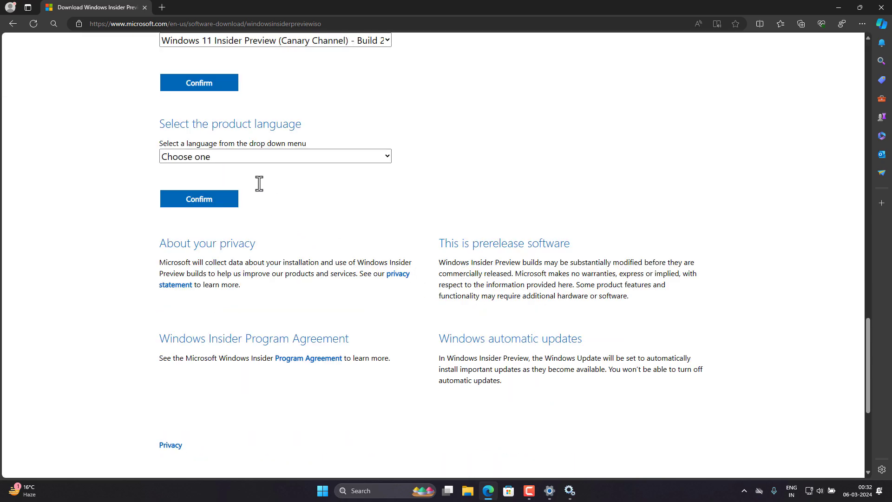
# - Set the product language to English (United States) and confirm it
pyautogui.scroll(3, 225, 214)
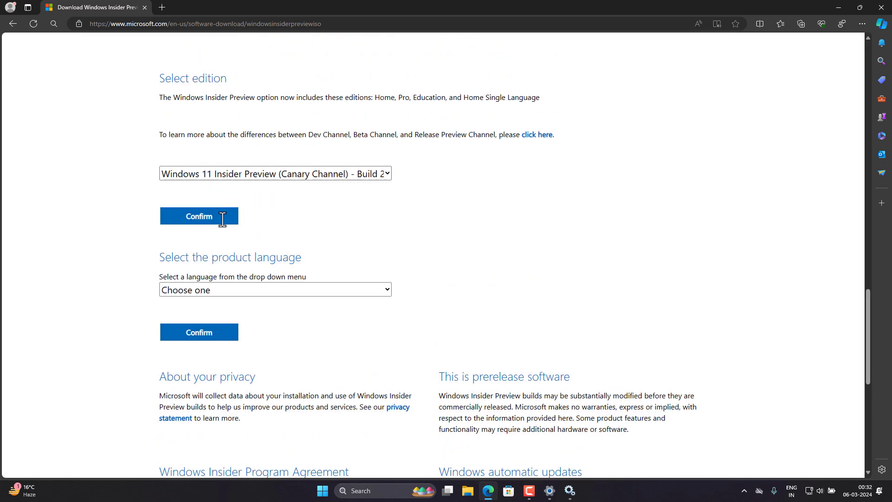
pyautogui.click(250, 291)
pyautogui.click(251, 291)
pyautogui.click(254, 293)
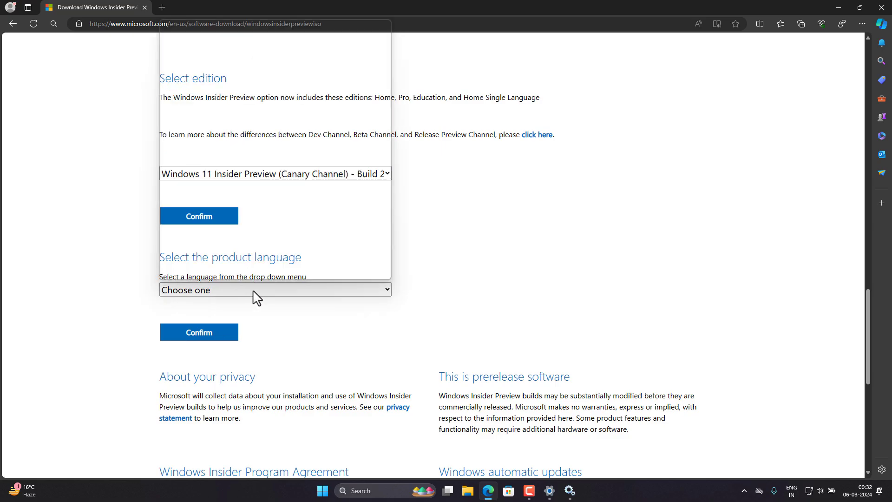
pyautogui.press('e')
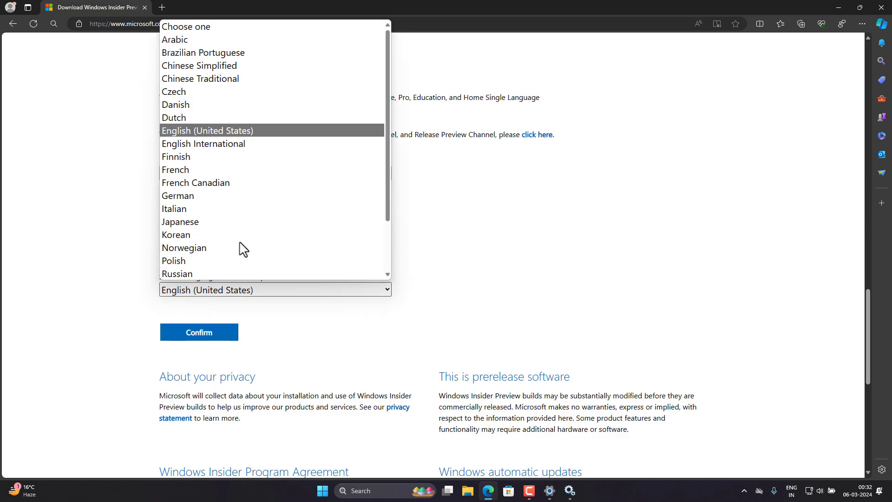
pyautogui.click(229, 134)
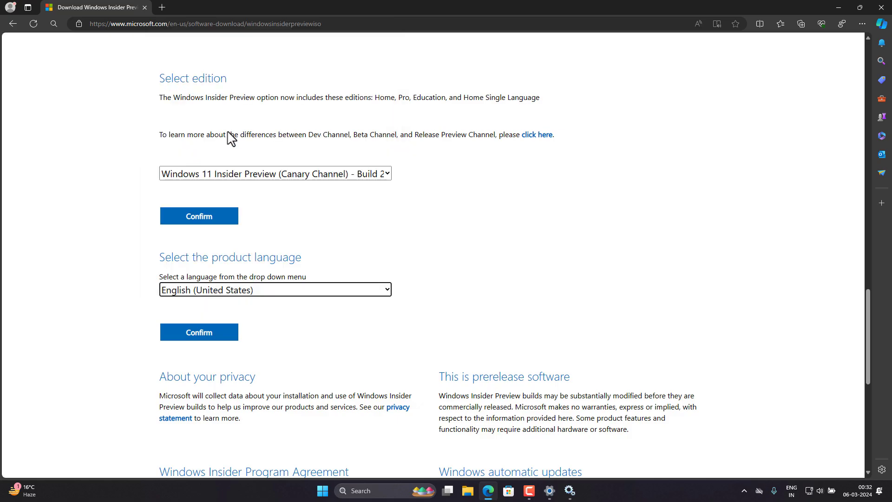
pyautogui.click(211, 335)
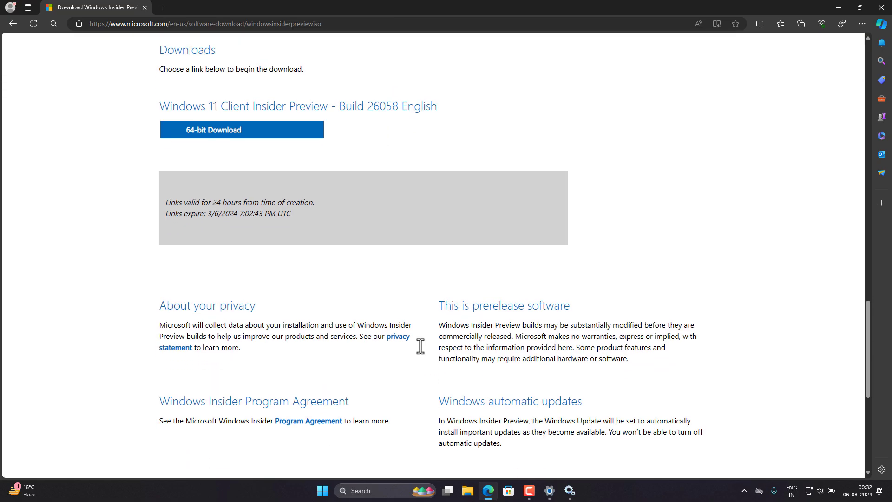
# - Start the 64-bit download of Windows 11 Client Insider Preview Build 26058, pause it and dismiss the download list
pyautogui.scroll(4, 228, 167)
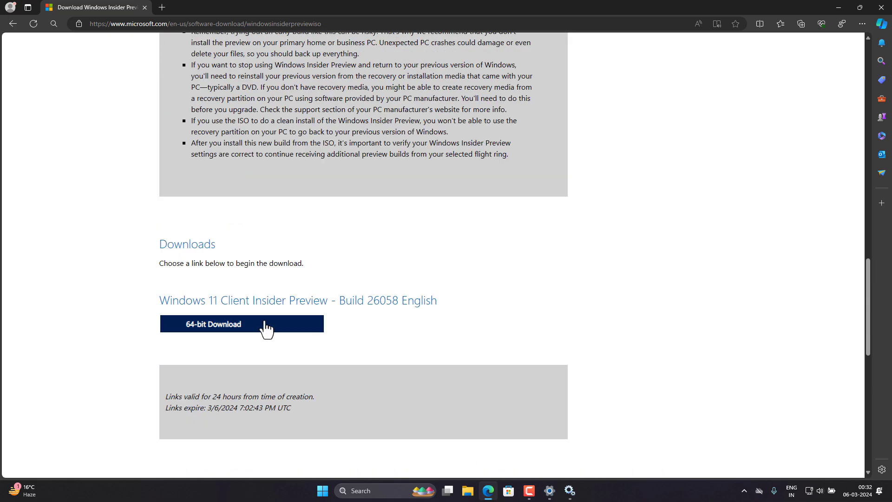
pyautogui.click(224, 328)
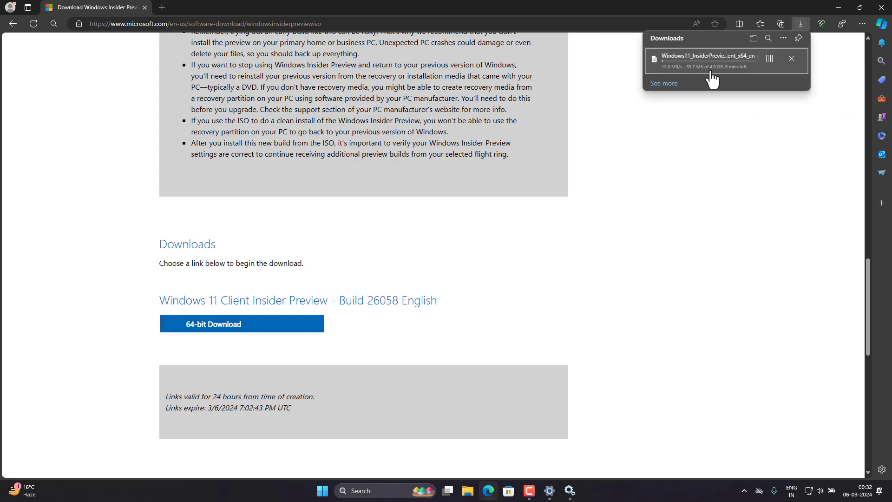
pyautogui.click(769, 60)
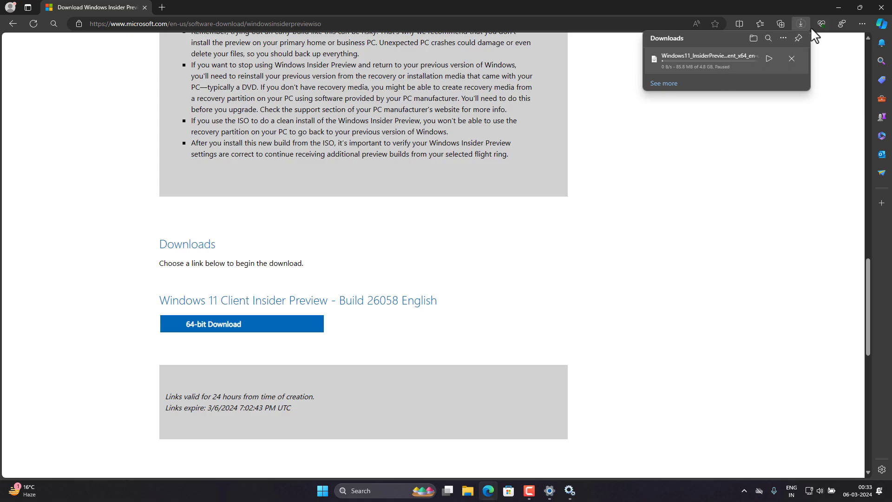
pyautogui.moveTo(810, 9); pyautogui.dragTo(466, 1)
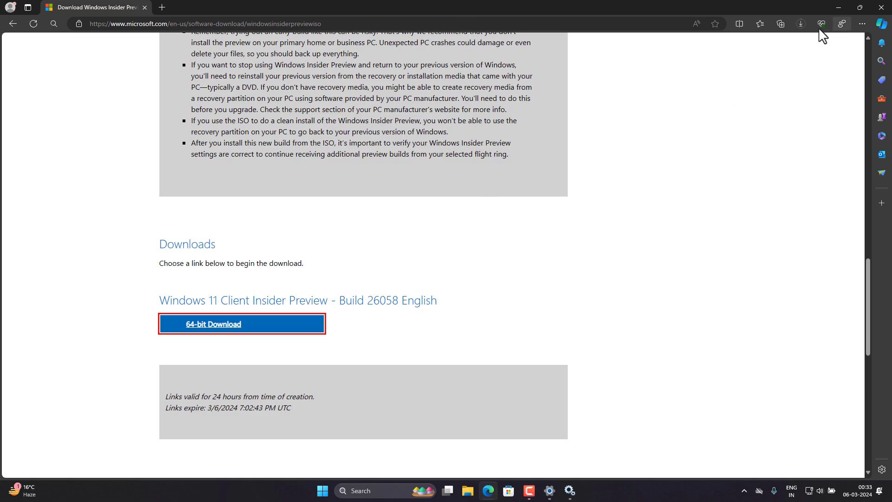
# - Check the paused Insider Preview ISO in the browser's download list and minimize the browser window
pyautogui.click(801, 24)
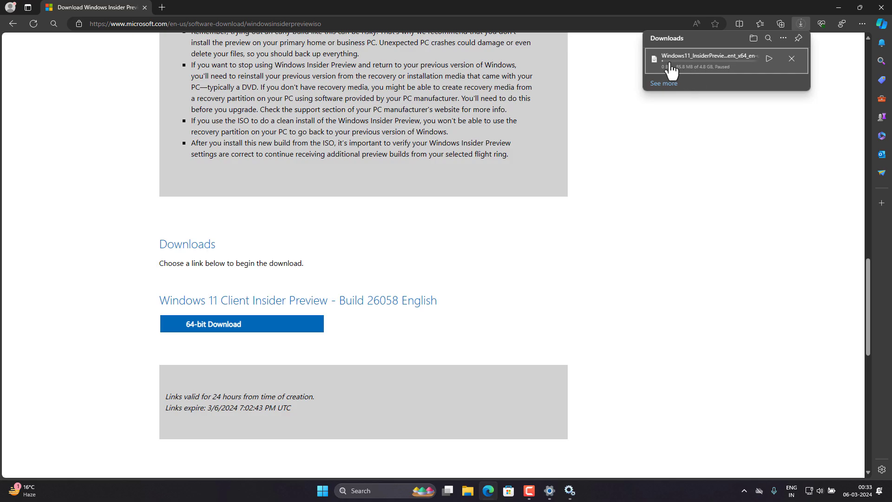
pyautogui.click(838, 8)
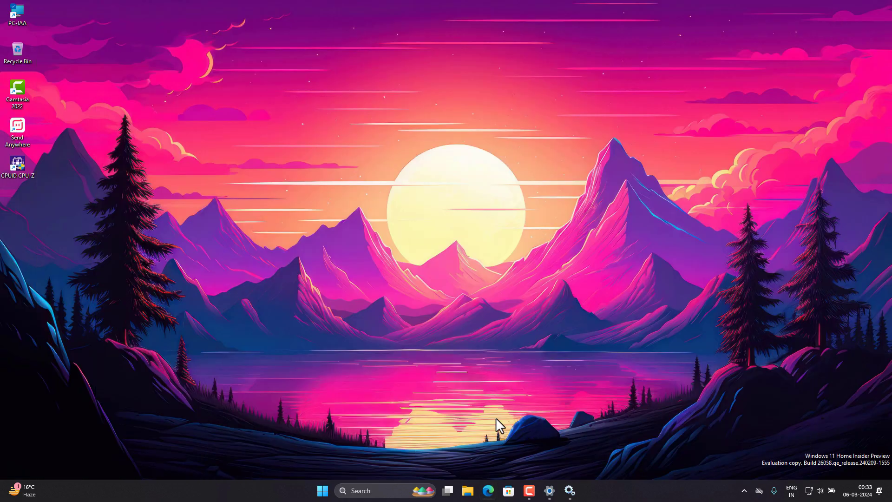
# - Switch to Settings and open the Recovery page of the System settings
pyautogui.click(558, 494)
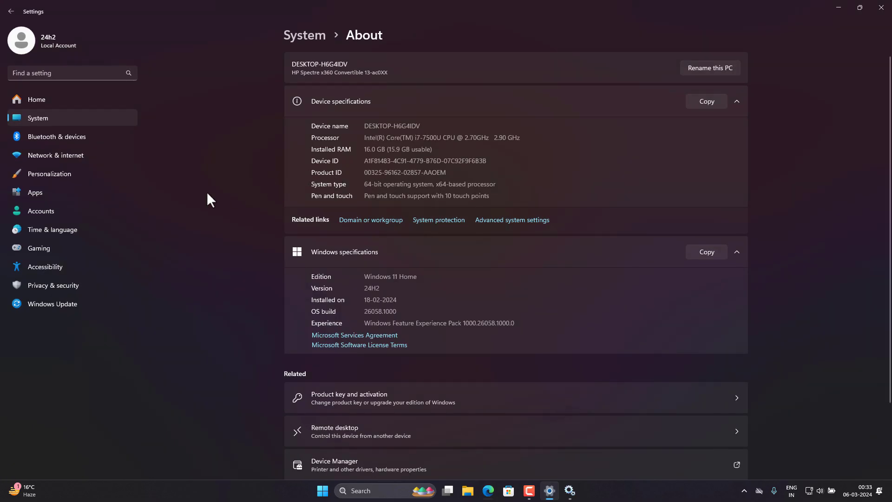
pyautogui.click(37, 119)
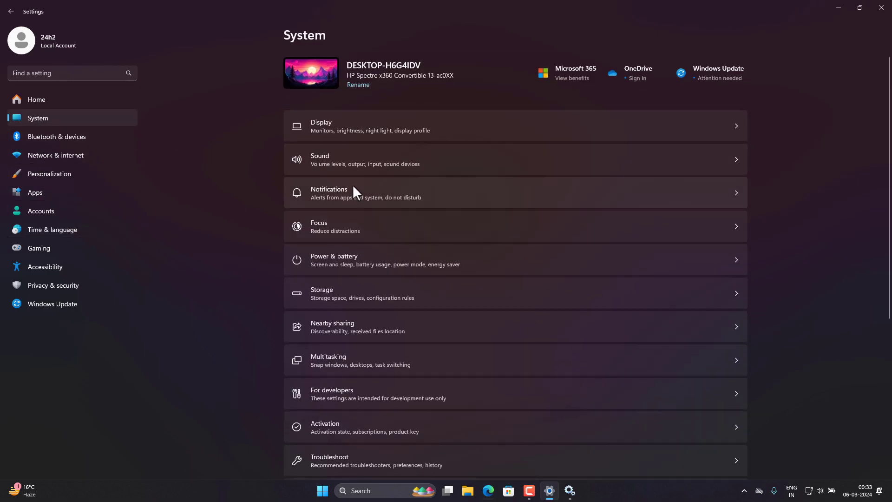
pyautogui.scroll(-4, 352, 185)
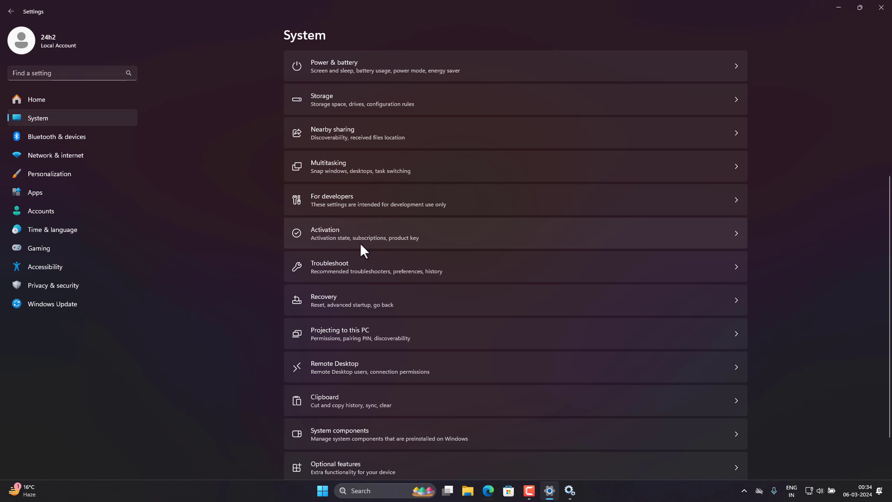
pyautogui.scroll(-2, 361, 246)
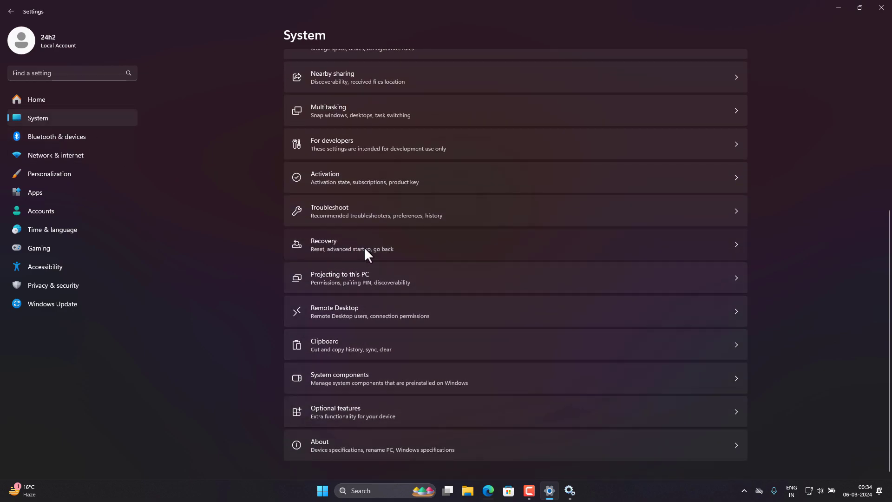
pyautogui.click(361, 247)
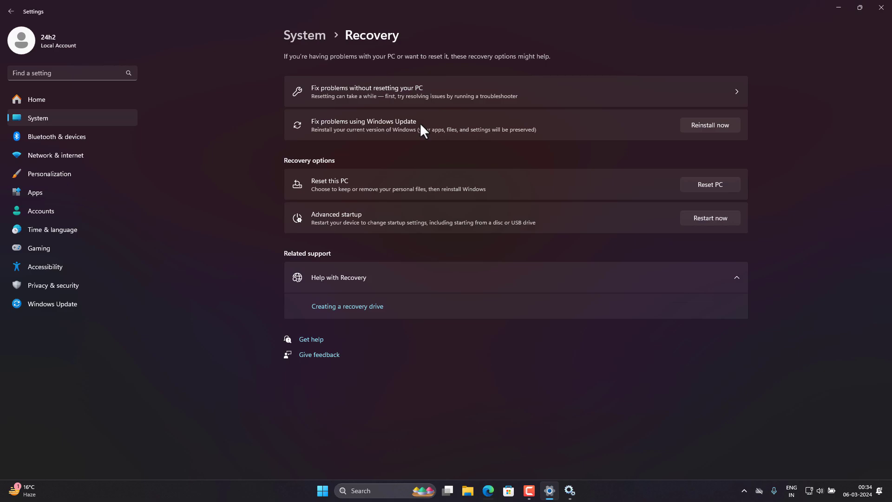
# - Start reinstalling the current Windows version through Fix problems using Windows Update and confirm the repair without automatic restart
pyautogui.click(706, 124)
pyautogui.moveTo(431, 160); pyautogui.dragTo(447, 170)
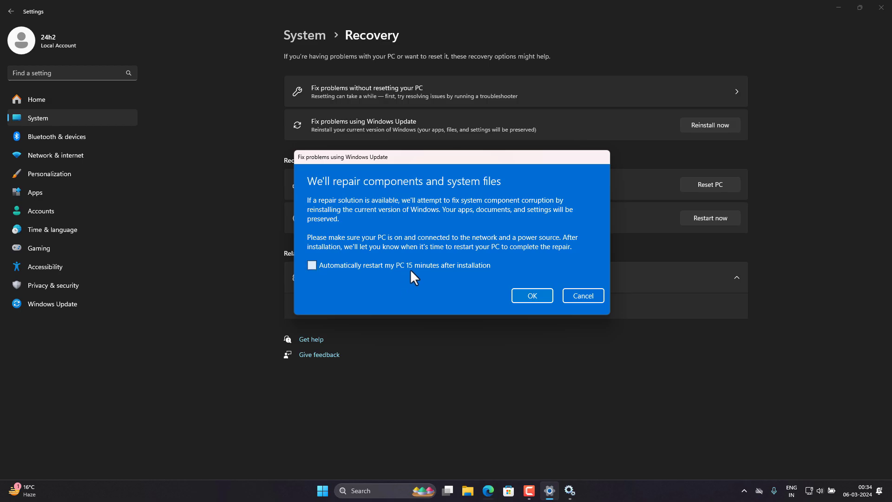
pyautogui.click(529, 296)
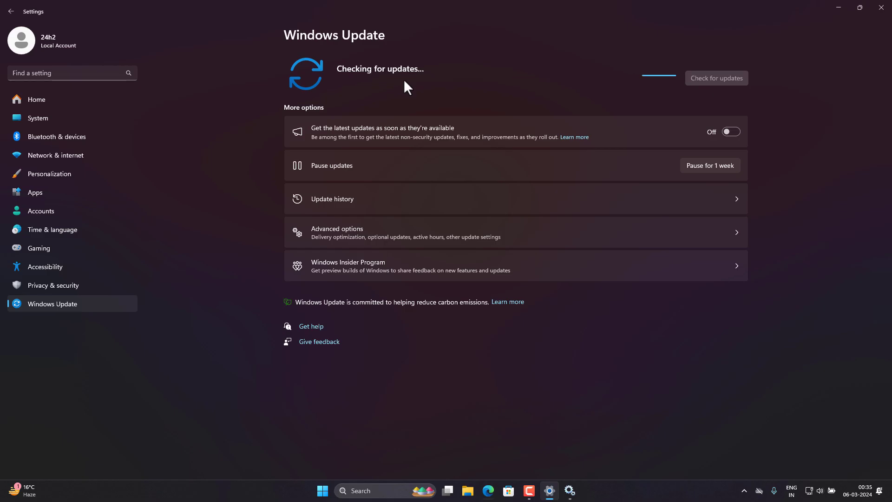
pyautogui.moveTo(384, 15); pyautogui.dragTo(456, 65)
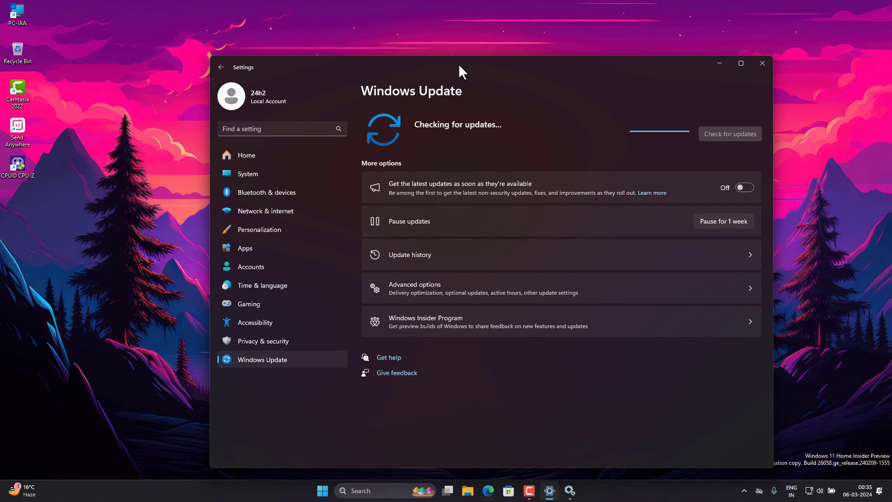
pyautogui.doubleClick(458, 63)
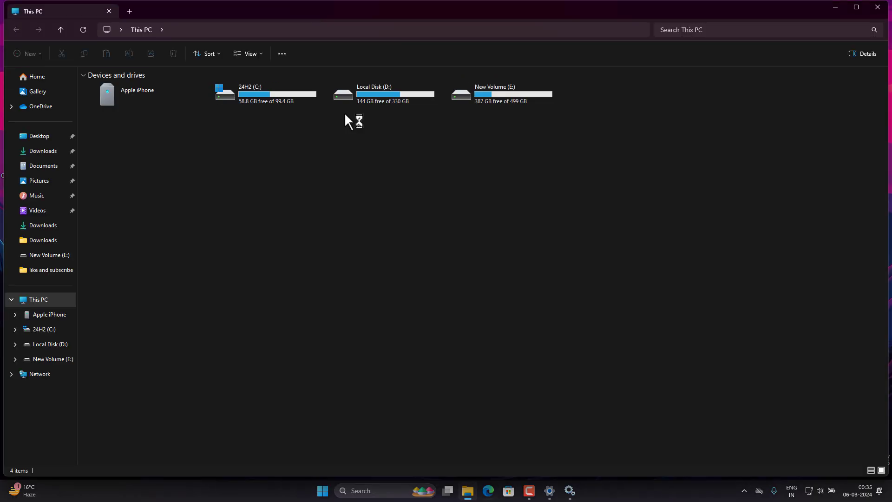
pyautogui.moveTo(325, 2); pyautogui.dragTo(370, 74)
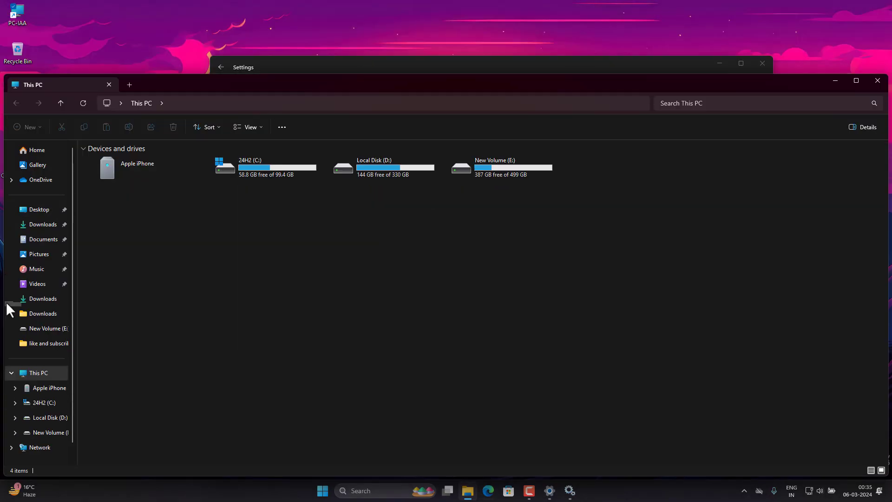
pyautogui.moveTo(787, 92); pyautogui.dragTo(721, 85)
pyautogui.hotkey('alt', 'F4')
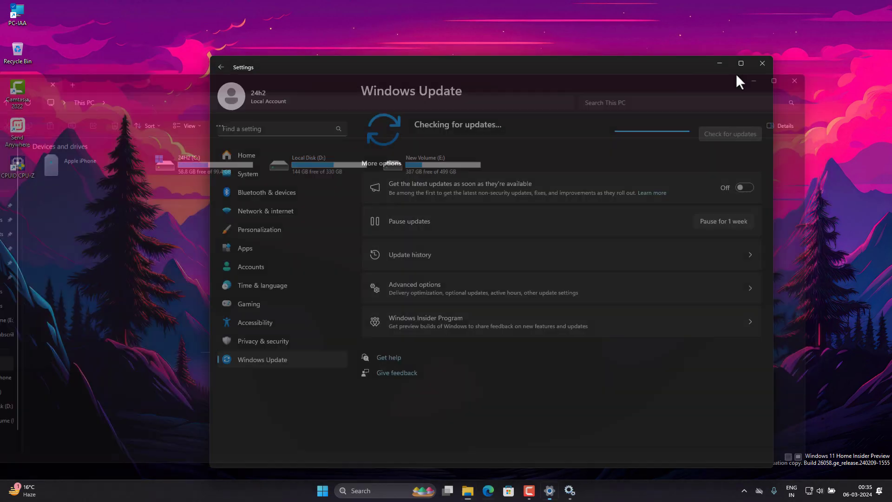
pyautogui.moveTo(108, 1); pyautogui.dragTo(7, 370)
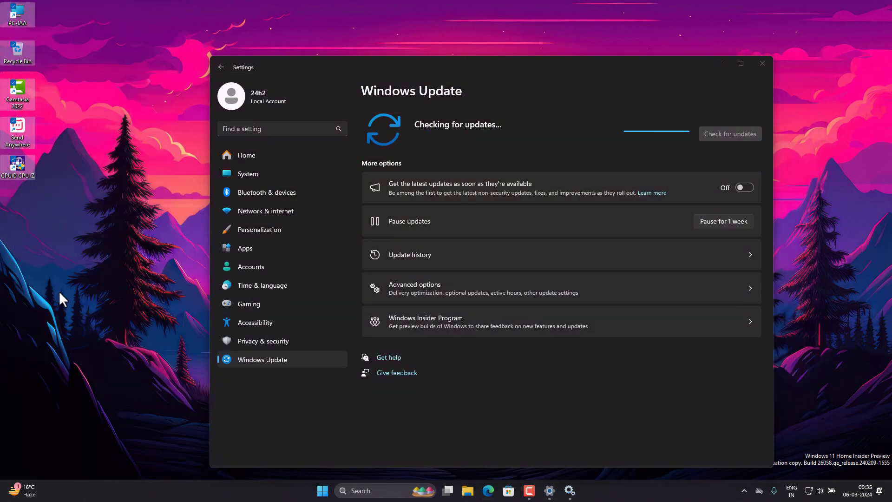
pyautogui.click(58, 289)
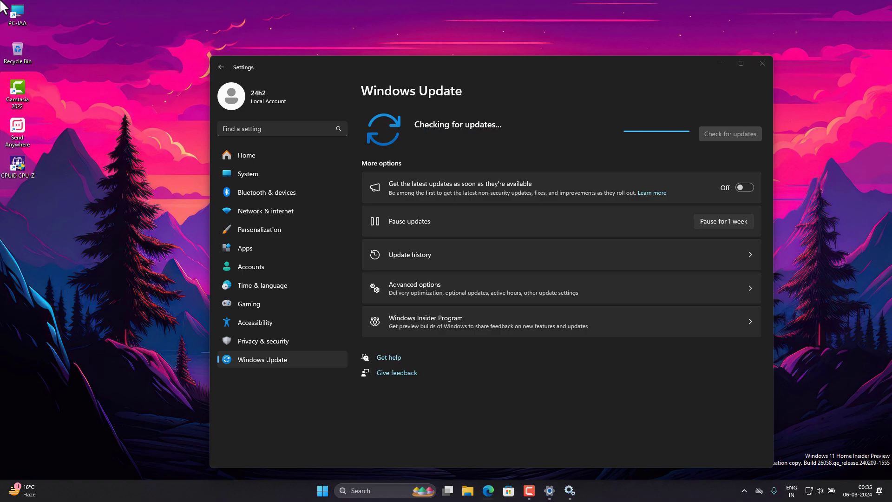
pyautogui.moveTo(0, 1); pyautogui.dragTo(889, 492)
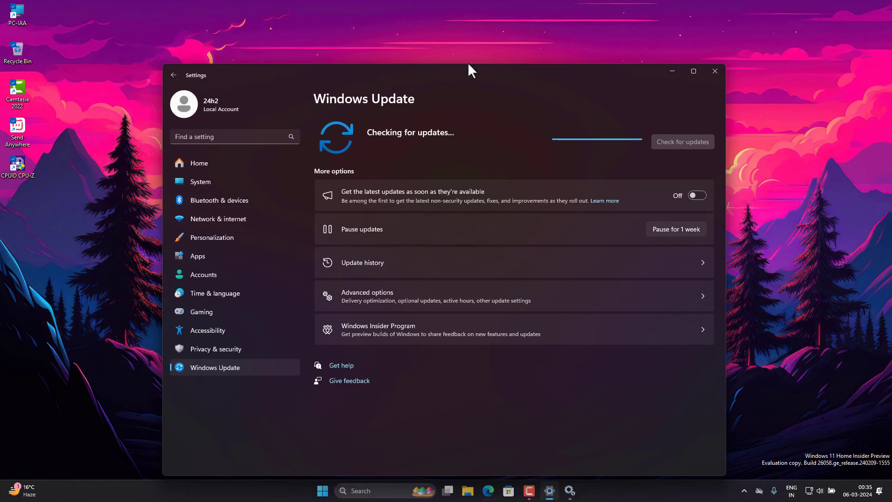
pyautogui.doubleClick(468, 65)
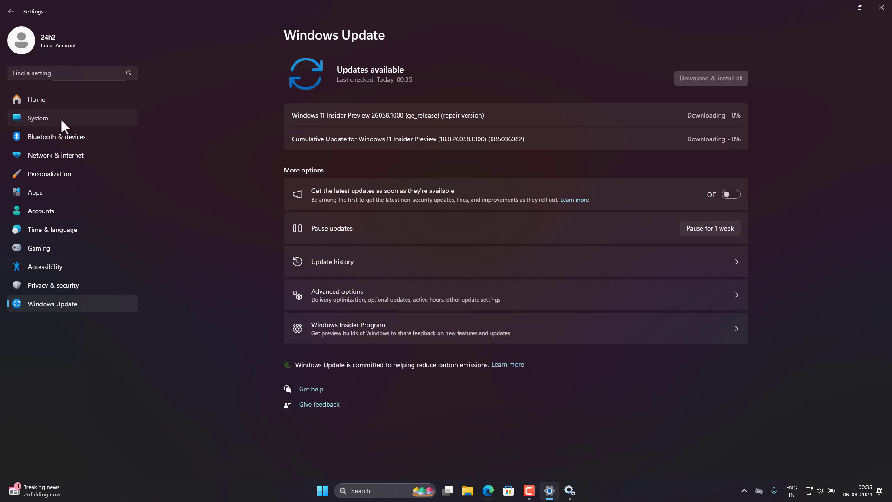
# - Return to the System Recovery page and check the Fix problems using Windows Update option
pyautogui.click(61, 119)
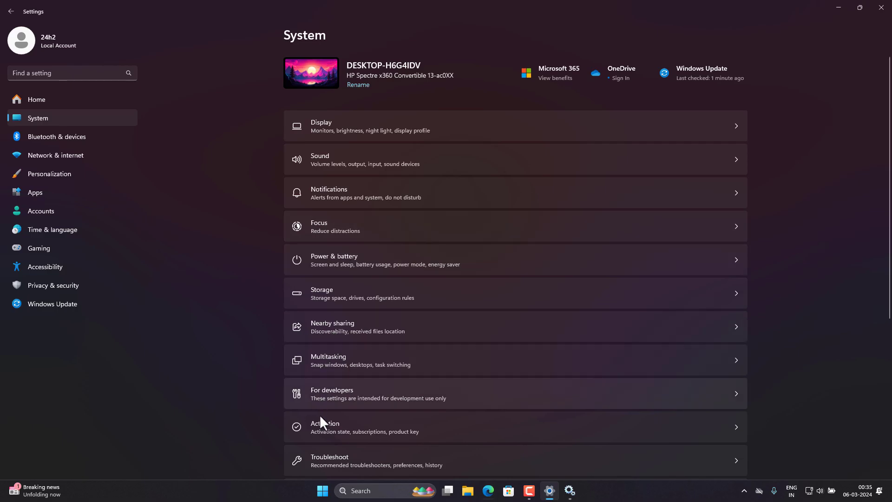
pyautogui.scroll(-3, 320, 416)
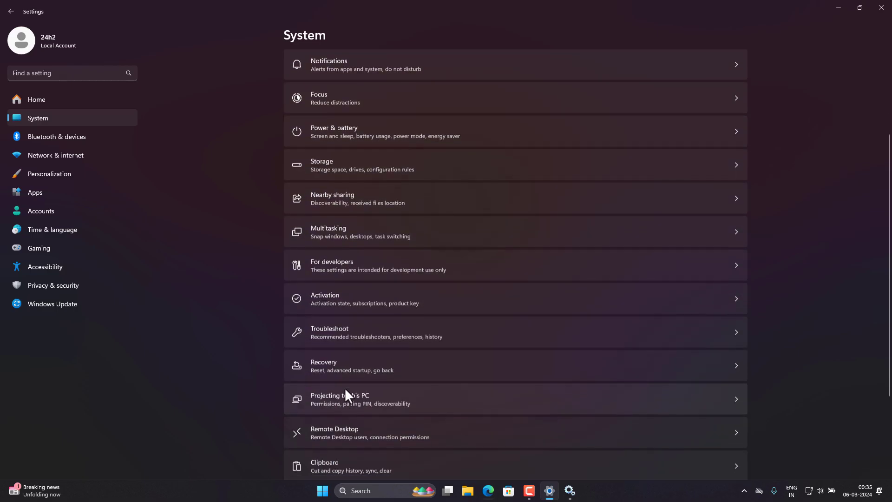
pyautogui.click(356, 362)
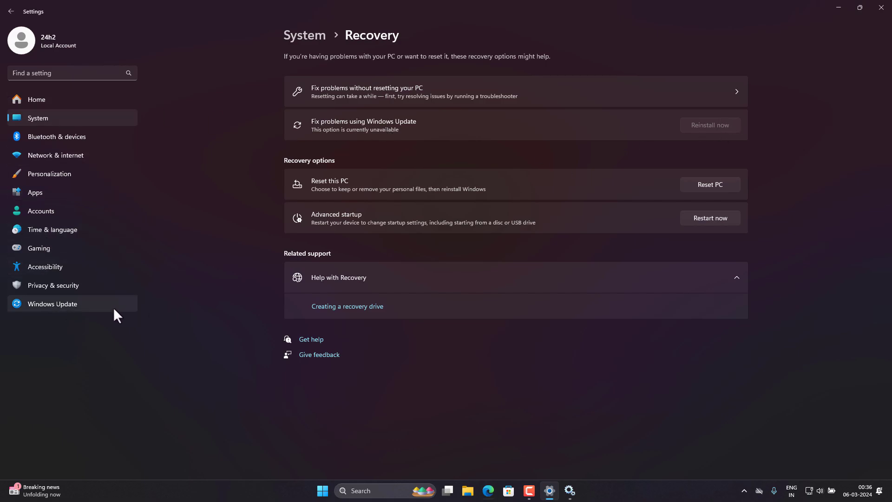
# - Return to Windows Update and examine the names and download status of the repair version and the cumulative update
pyautogui.click(75, 302)
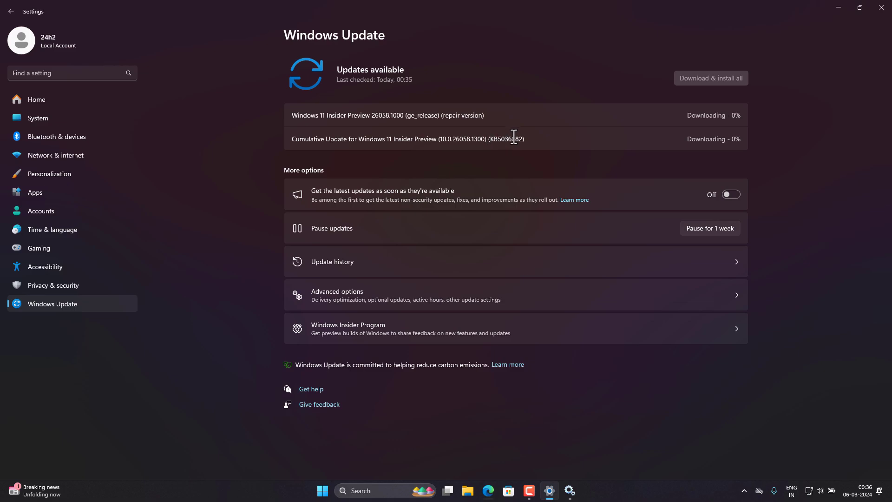
pyautogui.moveTo(524, 140); pyautogui.dragTo(318, 149)
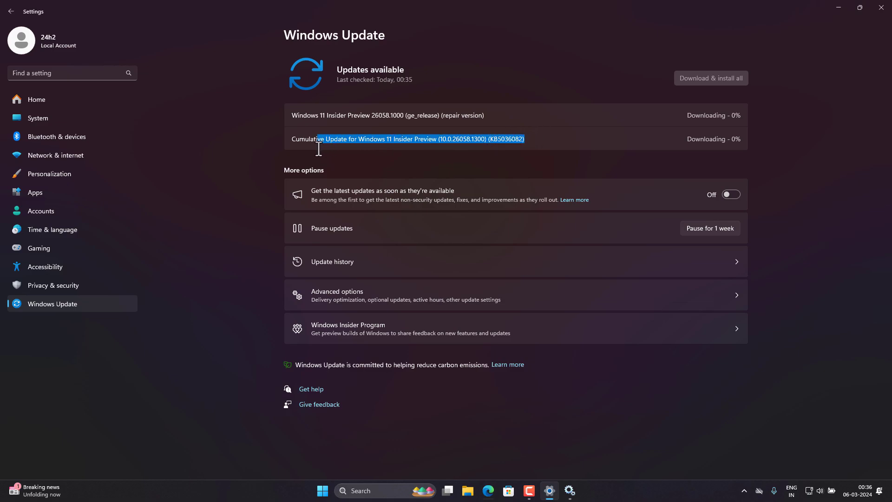
pyautogui.click(332, 138)
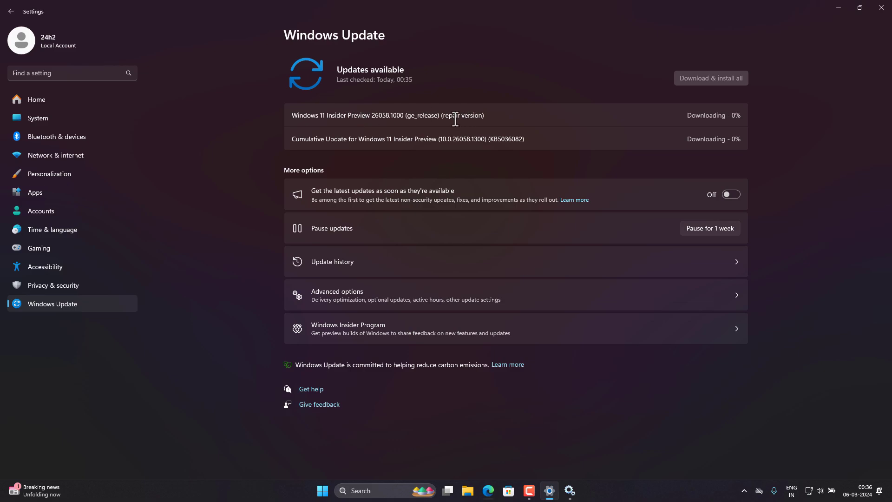
pyautogui.moveTo(444, 117); pyautogui.dragTo(485, 116)
pyautogui.click(445, 117)
pyautogui.moveTo(443, 117); pyautogui.dragTo(475, 118)
pyautogui.moveTo(693, 118); pyautogui.dragTo(729, 117)
pyautogui.click(483, 61)
pyautogui.moveTo(492, 11); pyautogui.dragTo(506, 56)
pyautogui.doubleClick(504, 48)
pyautogui.moveTo(514, 9); pyautogui.dragTo(459, 82)
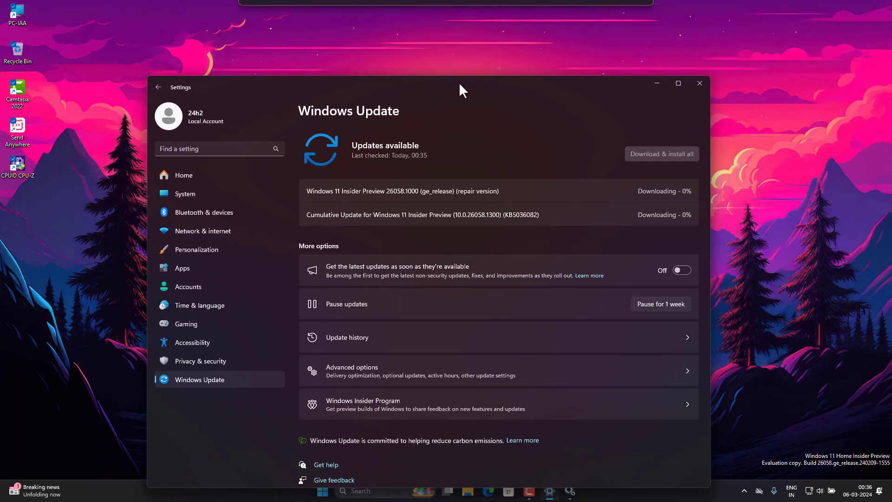
pyautogui.doubleClick(459, 85)
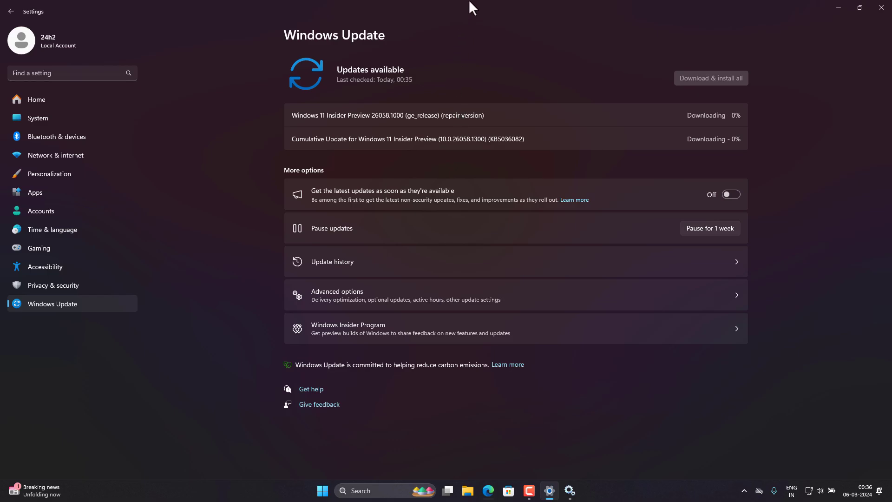
pyautogui.moveTo(469, 1); pyautogui.dragTo(453, 73)
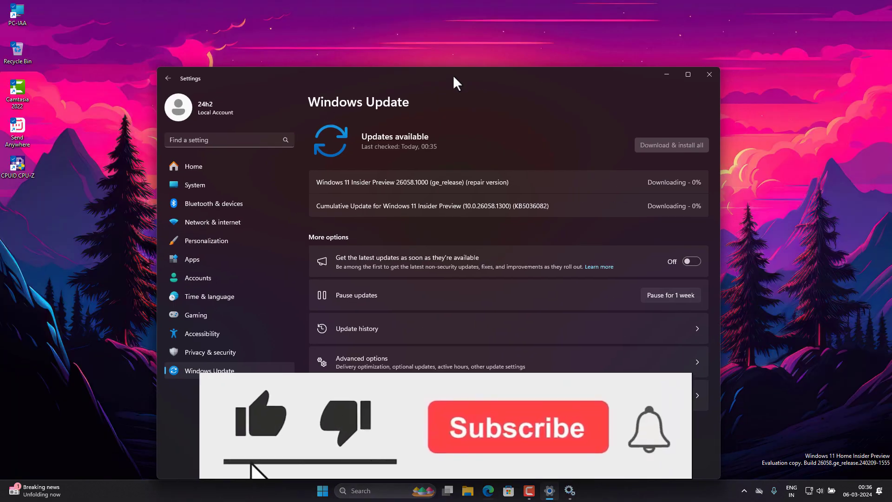